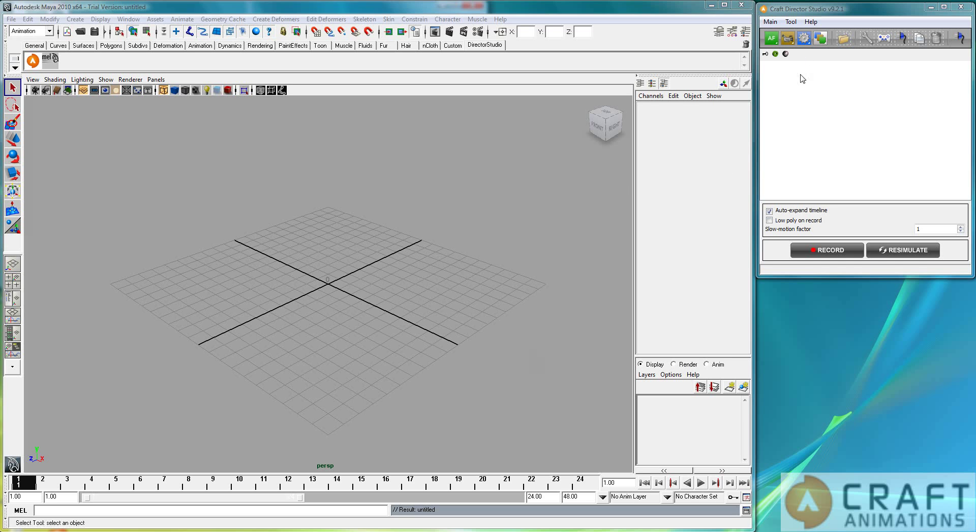
Step: Add an AirplaneFree vehicle to the scene and bring it into close view
{"action": "left_click", "coordinate": [771, 38]}
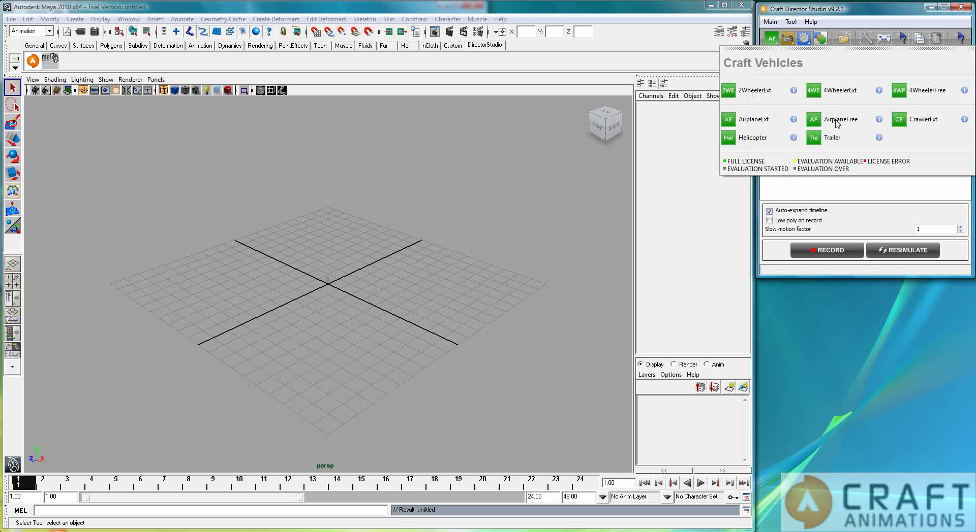
{"action": "left_click", "coordinate": [838, 121]}
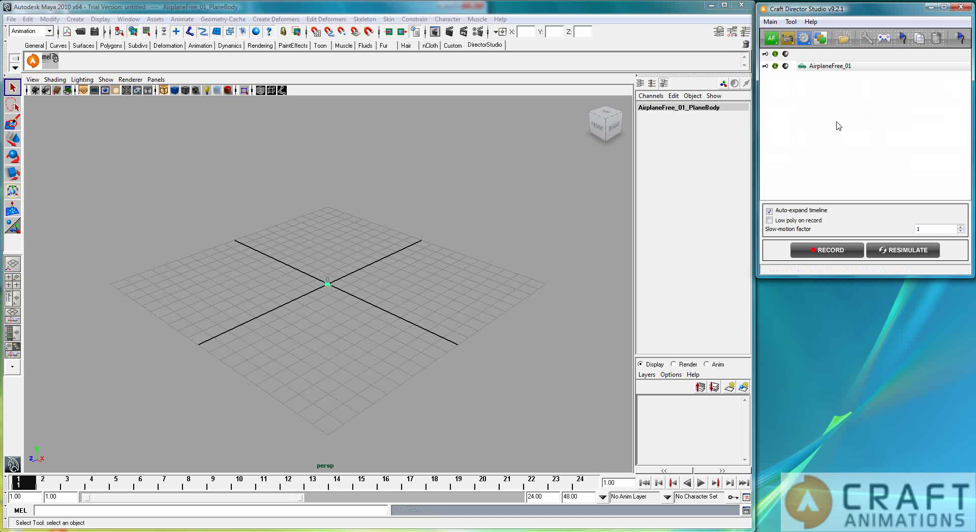
{"action": "left_click", "coordinate": [253, 316], "text": "alt"}
{"action": "scroll", "coordinate": [350, 326], "scroll_direction": "up", "scroll_amount": 12}
{"action": "left_click_drag", "start_coordinate": [387, 340], "coordinate": [486, 331], "text": "alt"}
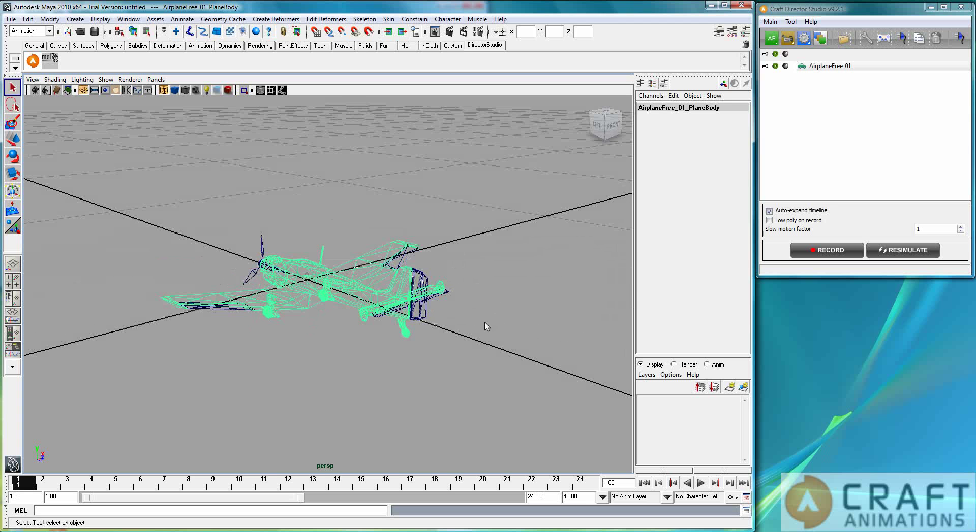
Step: Display the airplane shaded with Wireframe on Shaded turned on
{"action": "key", "text": "5"}
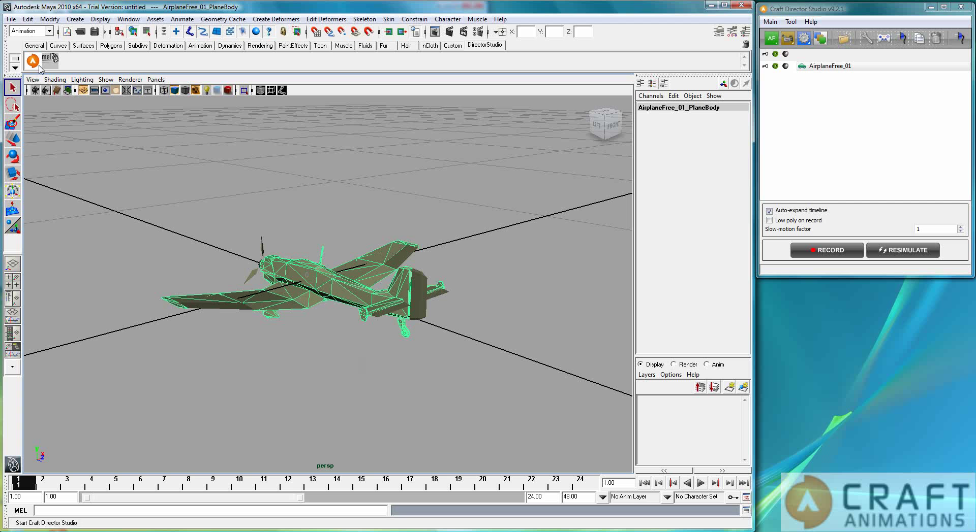
{"action": "left_click", "coordinate": [56, 80]}
{"action": "left_click", "coordinate": [92, 182]}
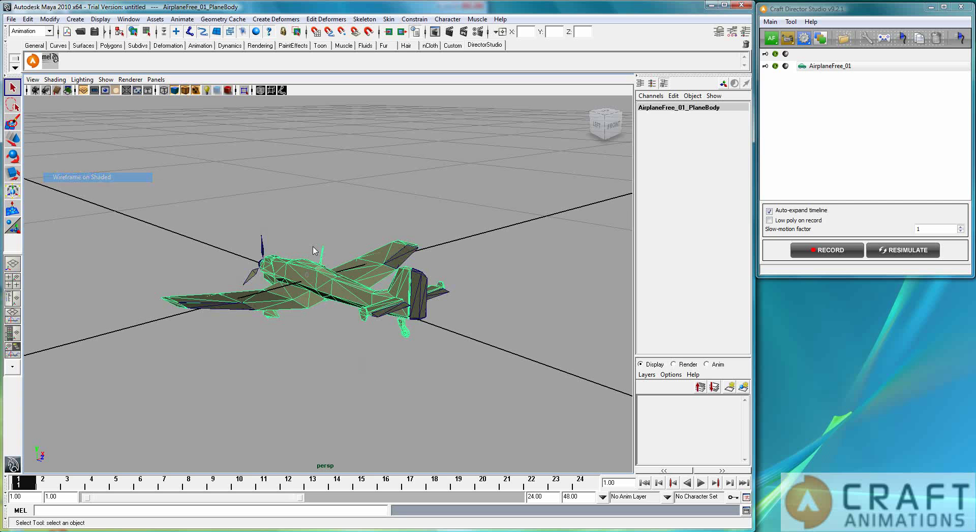
{"action": "mouse_move", "coordinate": [388, 381]}
{"action": "left_mouse_down", "text": "alt"}
{"action": "mouse_move", "coordinate": [359, 366]}
{"action": "mouse_move", "coordinate": [366, 386]}
{"action": "mouse_move", "coordinate": [390, 396]}
{"action": "mouse_move", "coordinate": [364, 394]}
{"action": "mouse_move", "coordinate": [342, 364]}
{"action": "mouse_move", "coordinate": [342, 373]}
{"action": "left_mouse_up", "text": "alt"}
{"action": "right_click_drag", "start_coordinate": [244, 339], "coordinate": [277, 343], "text": "alt"}
Step: Open the configuration of AirplaneFree_01 and examine the default airplane from several sides
{"action": "double_click", "coordinate": [827, 68]}
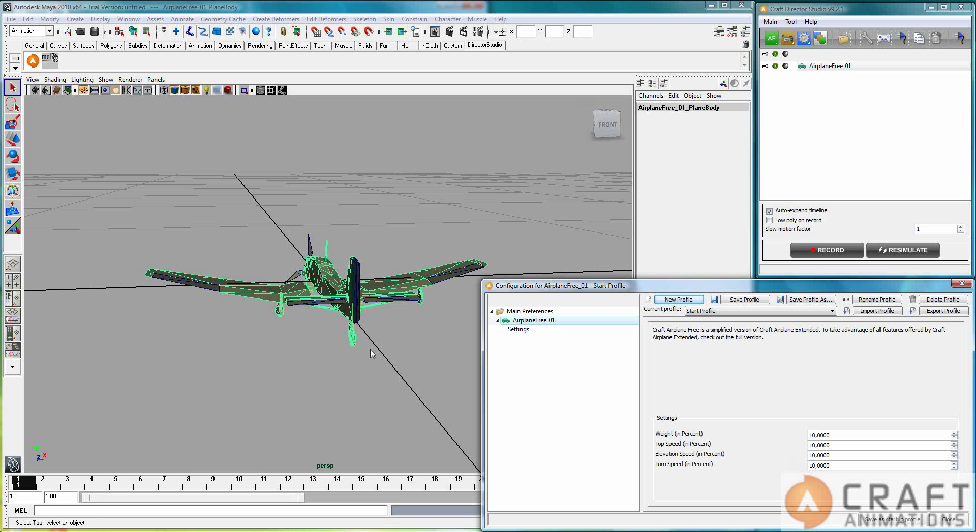
{"action": "left_click_drag", "start_coordinate": [298, 310], "coordinate": [358, 350], "text": "alt"}
{"action": "right_click_drag", "start_coordinate": [316, 355], "coordinate": [334, 355], "text": "alt"}
{"action": "left_click_drag", "start_coordinate": [335, 356], "coordinate": [369, 358], "text": "alt"}
{"action": "middle_click_drag", "start_coordinate": [384, 346], "coordinate": [344, 350], "text": "alt"}
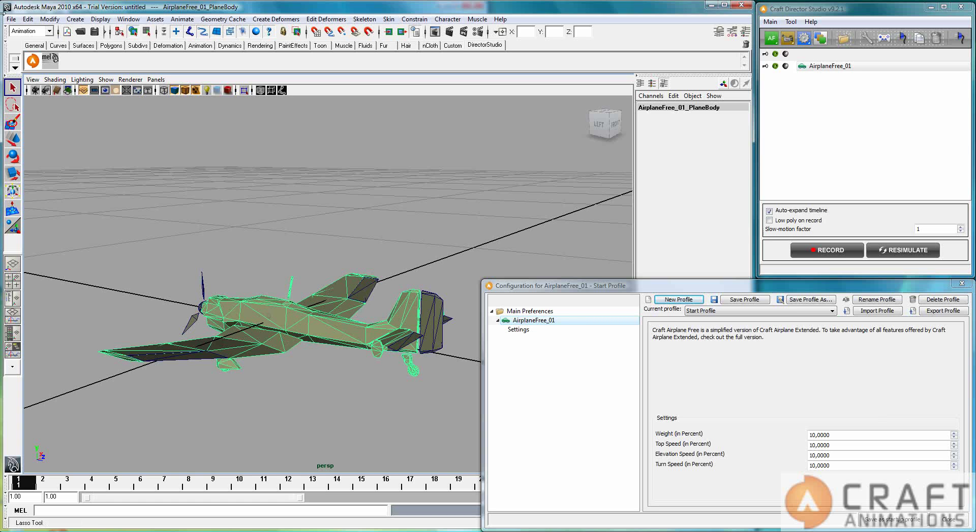
Step: Import the AF1 Maya model from the AF1_MA folder into the scene
{"action": "left_click", "coordinate": [11, 19]}
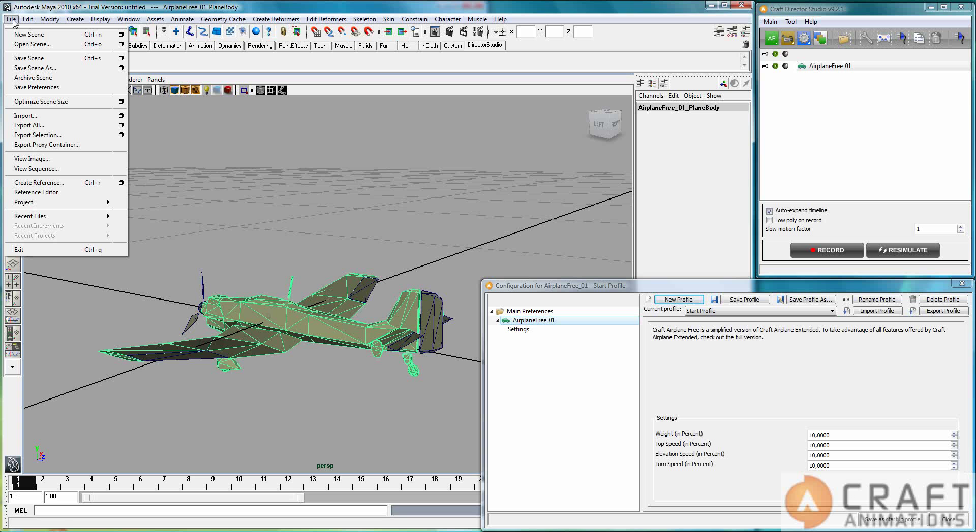
{"action": "left_click", "coordinate": [43, 116]}
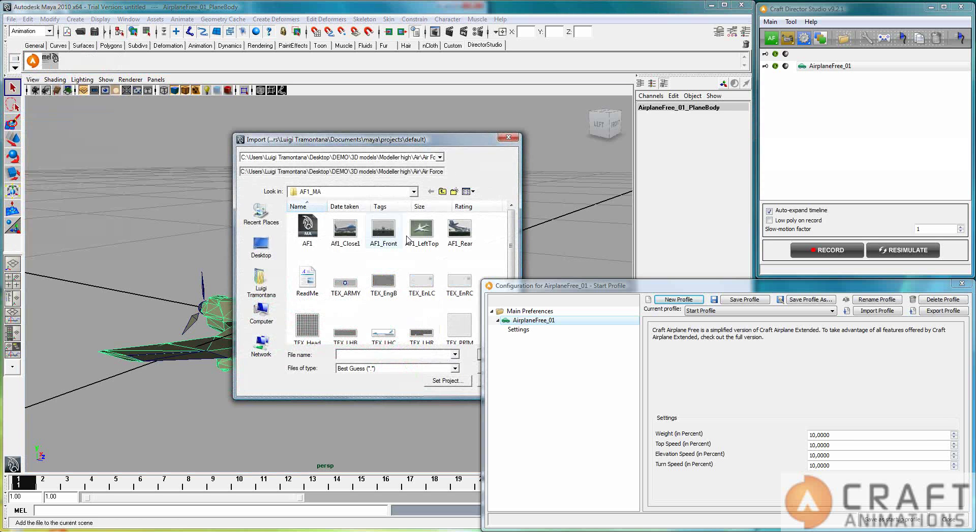
{"action": "double_click", "coordinate": [307, 226]}
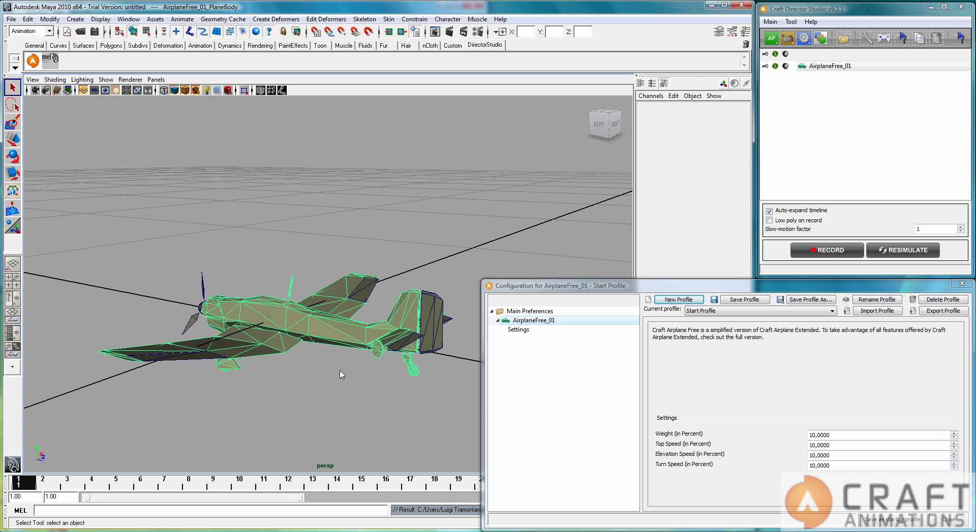
Step: Move the default airplane body along X to about 4.34, away from the imported model
{"action": "left_click", "coordinate": [283, 375]}
{"action": "left_click_drag", "start_coordinate": [283, 374], "coordinate": [161, 295], "text": "alt"}
{"action": "left_click", "coordinate": [285, 332]}
{"action": "key", "text": "w"}
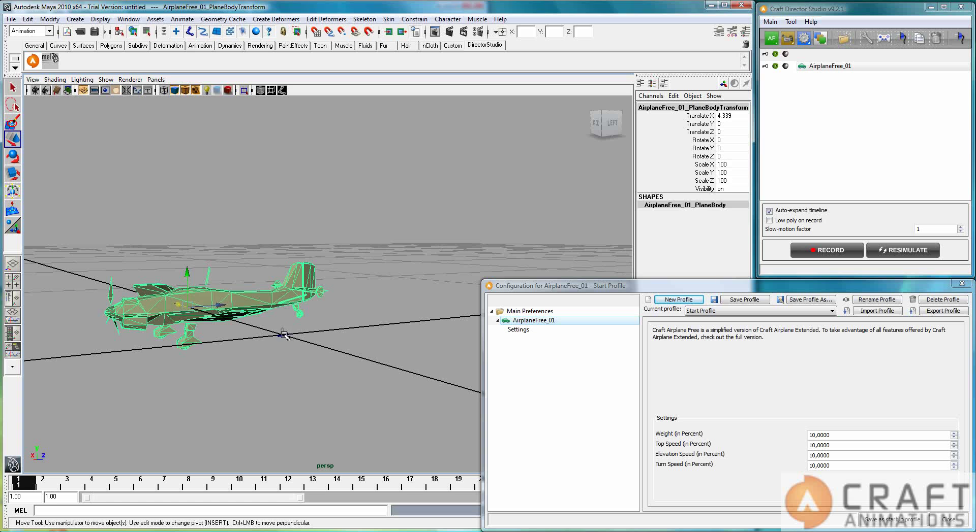
Step: Frame the left engine of the imported AF1 airliner and compare the airliner's size with the default airplane
{"action": "left_click", "coordinate": [285, 335]}
{"action": "key", "text": "f"}
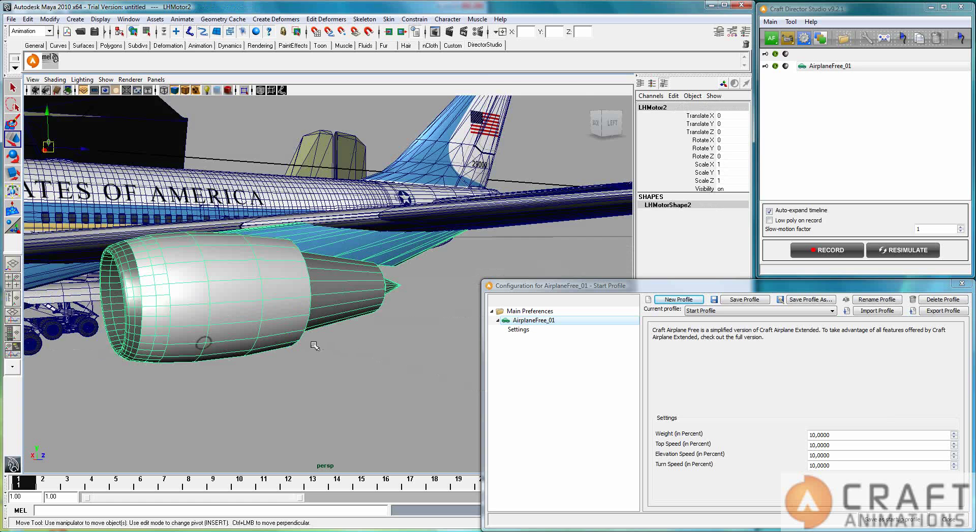
{"action": "scroll", "coordinate": [317, 348], "scroll_direction": "down", "scroll_amount": 10}
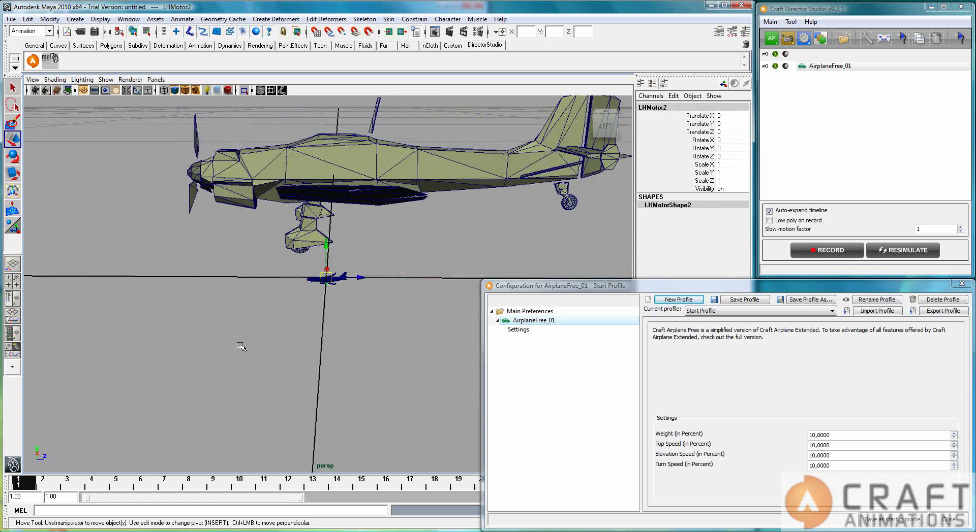
{"action": "scroll", "coordinate": [313, 347], "scroll_direction": "down", "scroll_amount": 3}
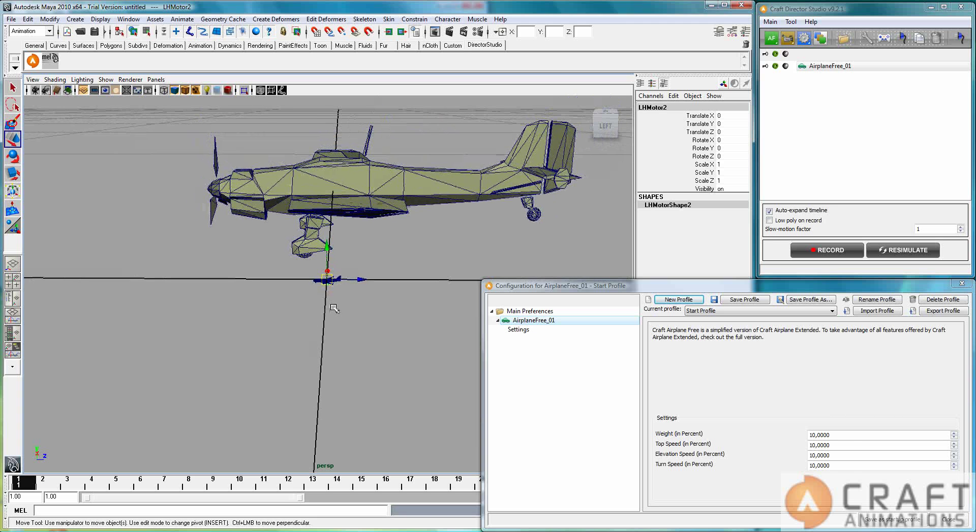
Step: Move the default airplane body along X to about 3.5, closer to the imported model
{"action": "left_click_drag", "start_coordinate": [325, 321], "coordinate": [222, 204], "text": "alt"}
{"action": "left_click", "coordinate": [181, 183]}
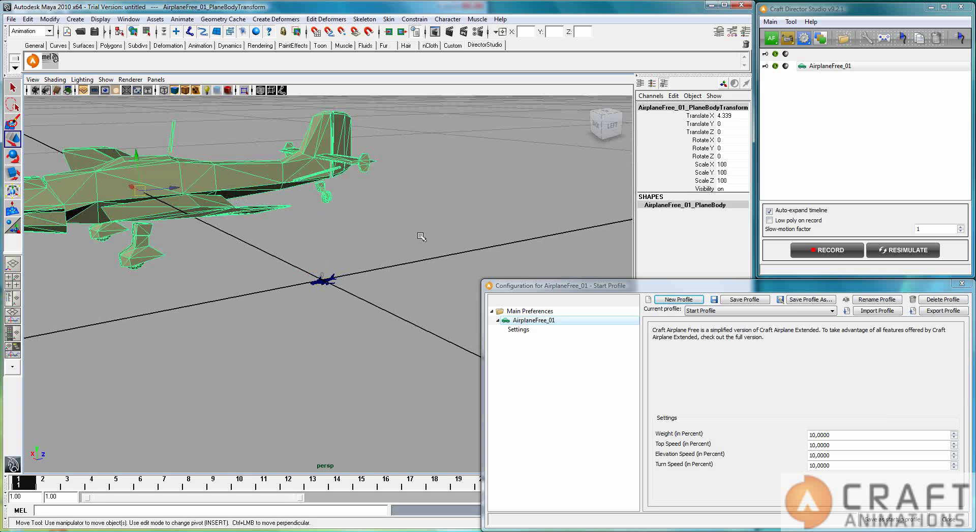
{"action": "left_click_drag", "start_coordinate": [131, 186], "coordinate": [151, 197]}
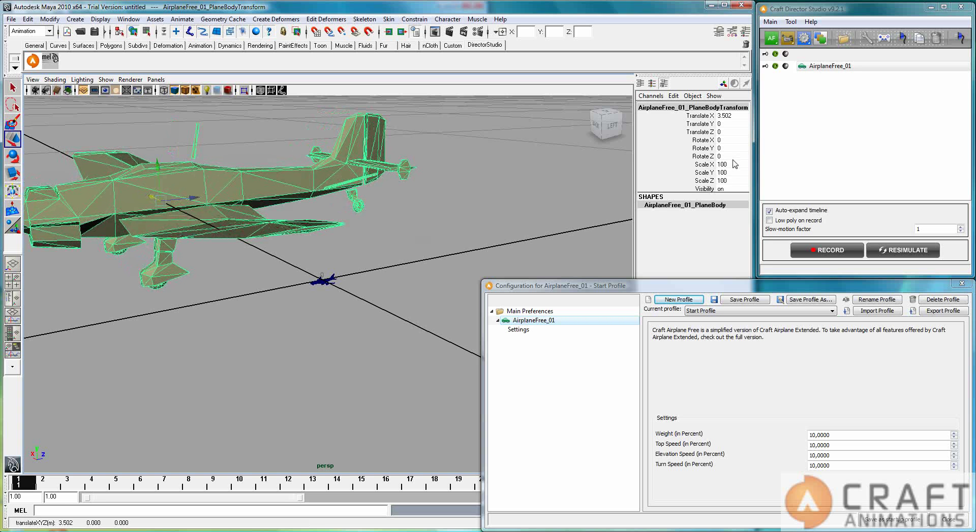
Step: Set the default airplane body's Scale X, Y and Z to 1 and its Translate X to 0
{"action": "left_click_drag", "start_coordinate": [734, 164], "coordinate": [733, 179]}
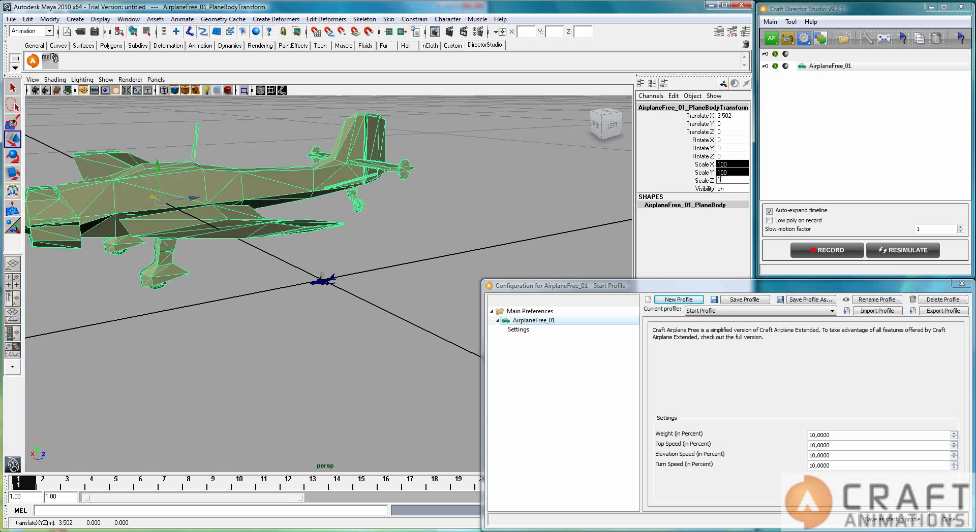
{"action": "type", "text": "1"}
{"action": "key", "text": "Return"}
{"action": "left_click", "coordinate": [732, 115]}
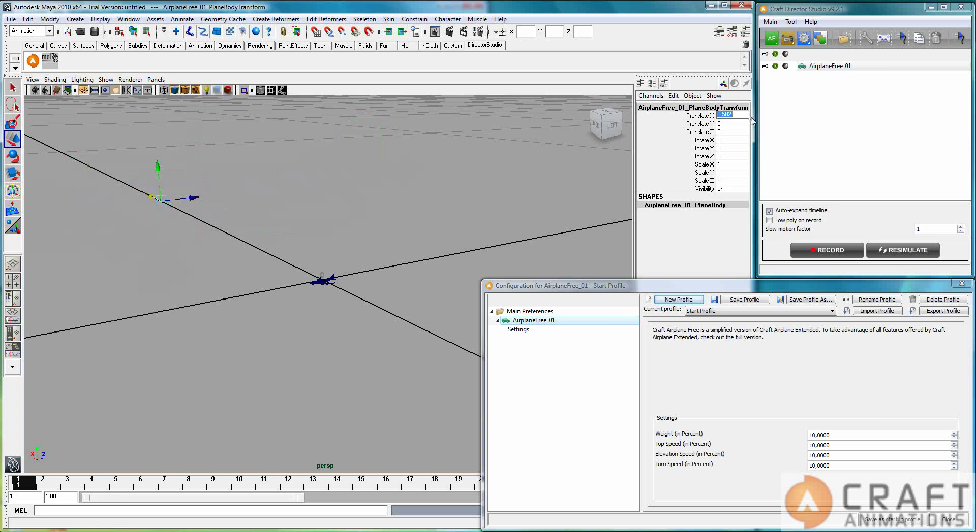
{"action": "type", "text": "0"}
{"action": "key", "text": "Return"}
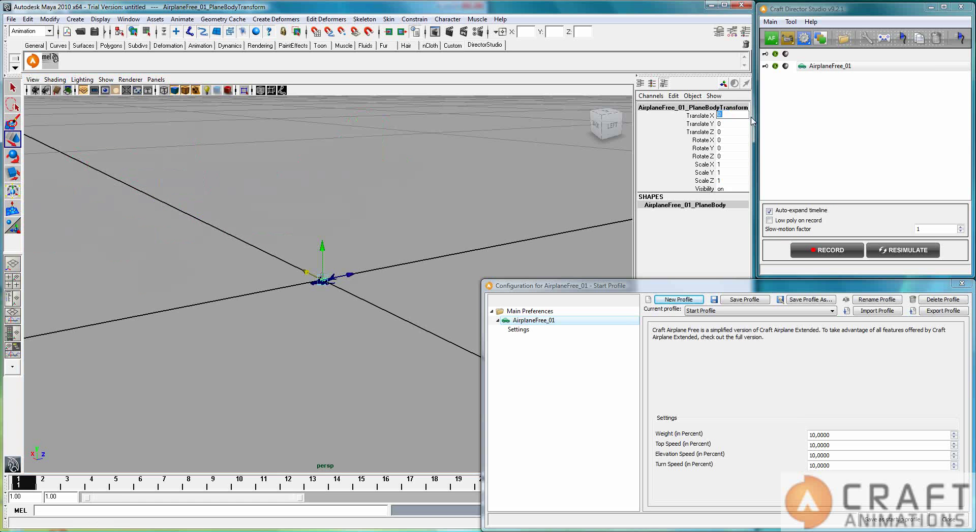
Step: Scale the default airplane body uniformly to about 3.35 so its length roughly matches the AF1 airliner
{"action": "key", "text": "f"}
{"action": "left_click_drag", "start_coordinate": [273, 328], "coordinate": [259, 304], "text": "alt"}
{"action": "middle_click_drag", "start_coordinate": [259, 304], "coordinate": [304, 294], "text": "alt"}
{"action": "left_click_drag", "start_coordinate": [304, 293], "coordinate": [331, 294], "text": "alt"}
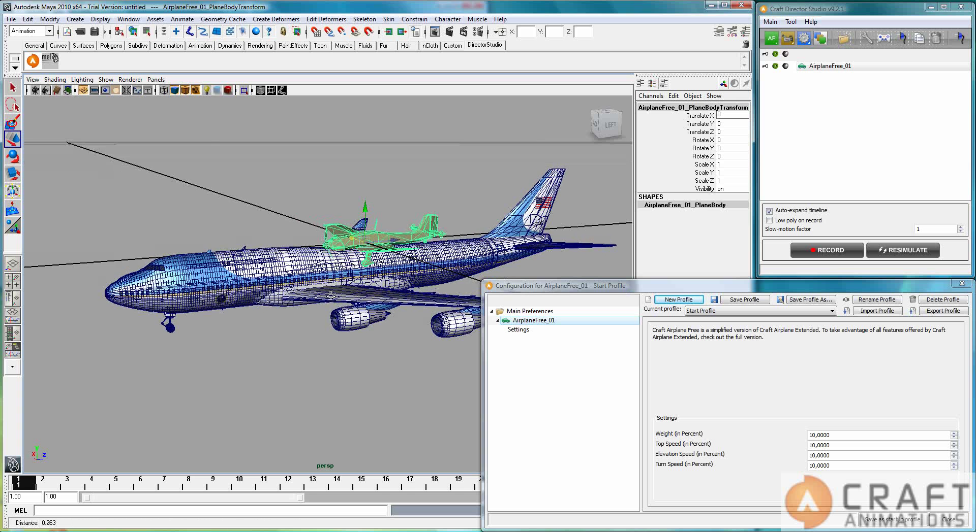
{"action": "right_click_drag", "start_coordinate": [331, 294], "coordinate": [308, 291], "text": "alt"}
{"action": "middle_click_drag", "start_coordinate": [409, 272], "coordinate": [305, 261], "text": "alt"}
{"action": "left_click_drag", "start_coordinate": [305, 261], "coordinate": [316, 268], "text": "alt"}
{"action": "key", "text": "r"}
{"action": "left_click_drag", "start_coordinate": [242, 247], "coordinate": [353, 222]}
Step: Move the default airplane body to about -0.01 in Y and -0.013 in Z, aligning it with the AF1 fuselage
{"action": "key", "text": "e"}
{"action": "key", "text": "w"}
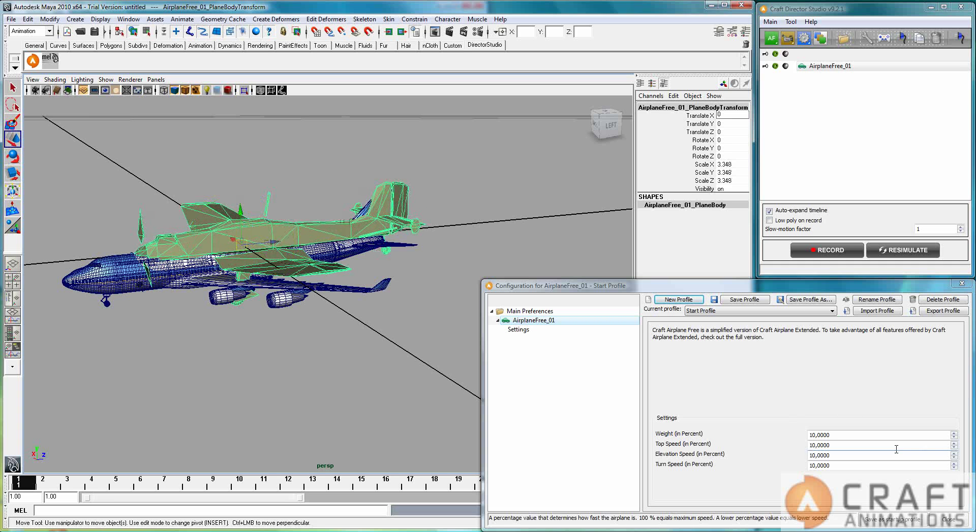
{"action": "left_click_drag", "start_coordinate": [268, 244], "coordinate": [335, 269]}
{"action": "mouse_move", "coordinate": [343, 274]}
{"action": "middle_mouse_down", "text": "alt"}
{"action": "mouse_move", "coordinate": [255, 249]}
{"action": "mouse_move", "coordinate": [340, 267]}
{"action": "middle_mouse_up", "text": "alt"}
{"action": "left_click_drag", "start_coordinate": [340, 267], "coordinate": [323, 300], "text": "alt"}
{"action": "mouse_move", "coordinate": [266, 255]}
{"action": "left_mouse_down"}
{"action": "mouse_move", "coordinate": [266, 275]}
{"action": "mouse_move", "coordinate": [201, 271]}
{"action": "mouse_move", "coordinate": [234, 246]}
{"action": "mouse_move", "coordinate": [225, 270]}
{"action": "mouse_move", "coordinate": [211, 243]}
{"action": "mouse_move", "coordinate": [195, 293]}
{"action": "mouse_move", "coordinate": [232, 289]}
{"action": "left_mouse_up"}
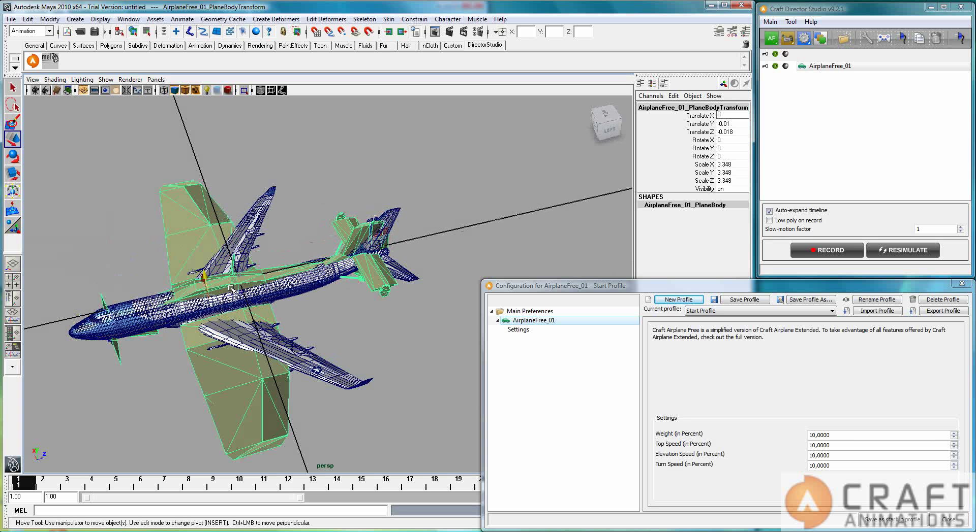
{"action": "left_click", "coordinate": [199, 304]}
{"action": "key", "text": "ctrl+z"}
{"action": "left_click_drag", "start_coordinate": [232, 296], "coordinate": [246, 295]}
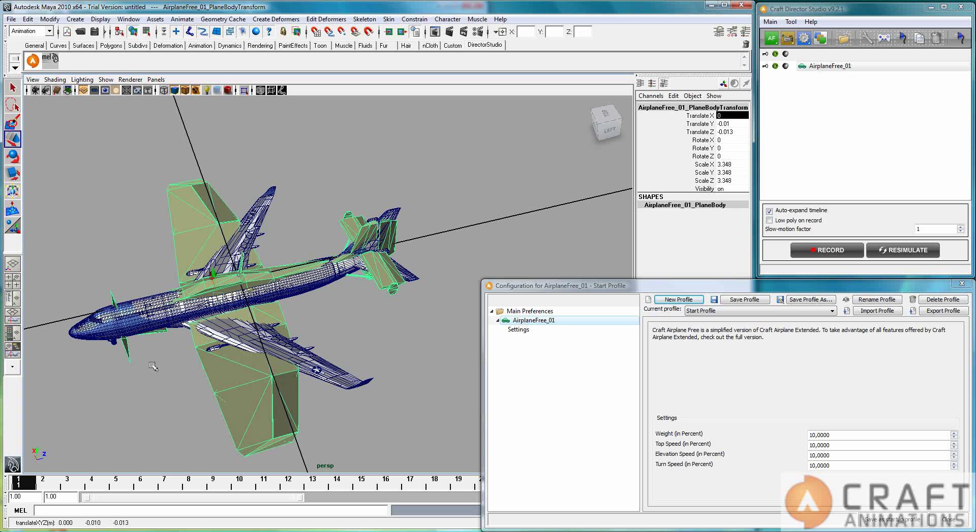
Step: Examine the default airplane's wing and tail control surfaces by selecting them in turn
{"action": "left_click", "coordinate": [280, 409]}
{"action": "left_click", "coordinate": [228, 198]}
{"action": "left_click", "coordinate": [394, 264]}
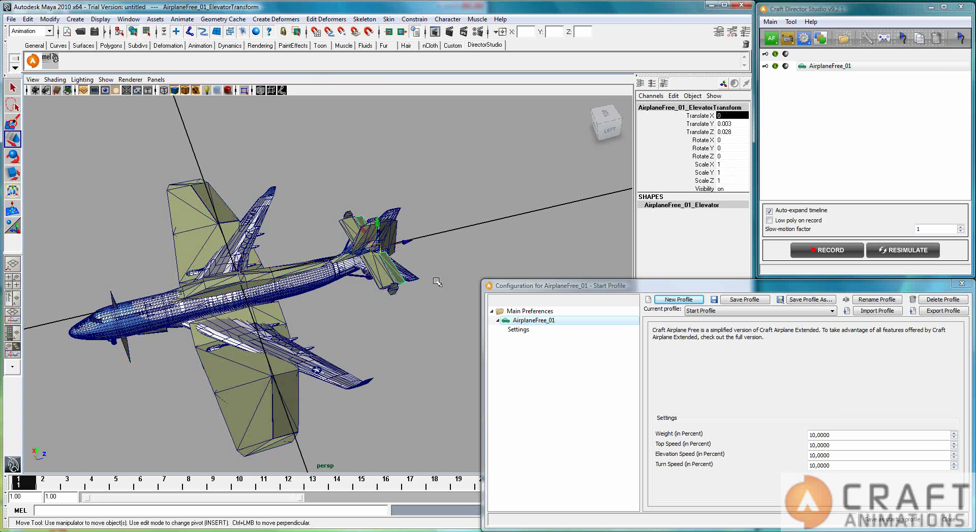
{"action": "left_click", "coordinate": [389, 246]}
{"action": "left_click", "coordinate": [393, 271]}
Step: Compare the default ailerons and elevator with the AF1 airliner's own wing and tail control surfaces
{"action": "left_click", "coordinate": [143, 354]}
{"action": "left_click_drag", "start_coordinate": [167, 363], "coordinate": [244, 357], "text": "alt"}
{"action": "left_click_drag", "start_coordinate": [215, 311], "coordinate": [230, 327], "text": "alt"}
{"action": "right_click_drag", "start_coordinate": [189, 317], "coordinate": [209, 319], "text": "alt"}
{"action": "middle_click_drag", "start_coordinate": [209, 319], "coordinate": [224, 325], "text": "alt"}
{"action": "mouse_move", "coordinate": [291, 337]}
{"action": "middle_mouse_down", "text": "alt"}
{"action": "mouse_move", "coordinate": [257, 336]}
{"action": "mouse_move", "coordinate": [279, 335]}
{"action": "middle_mouse_up", "text": "alt"}
{"action": "left_click", "coordinate": [167, 332]}
{"action": "left_click", "coordinate": [411, 157]}
{"action": "left_click", "coordinate": [129, 311]}
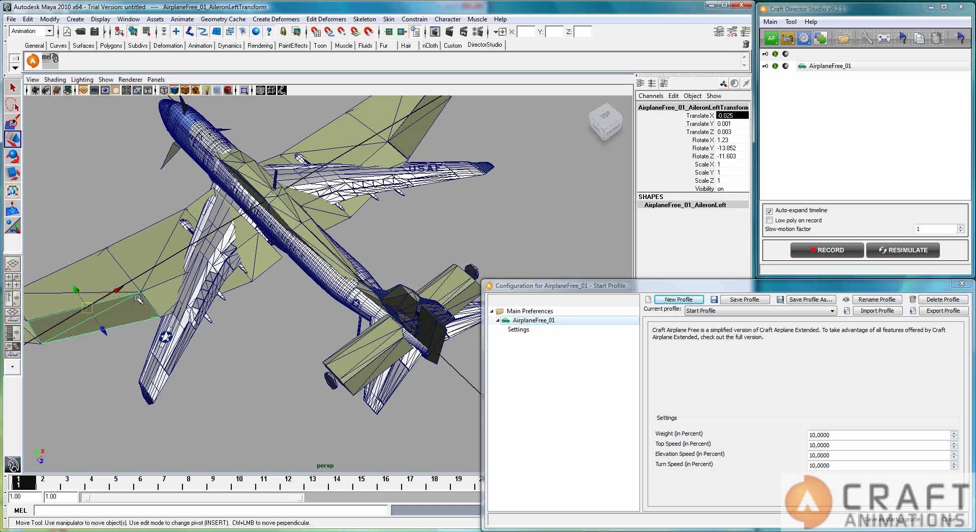
{"action": "left_click", "coordinate": [393, 364]}
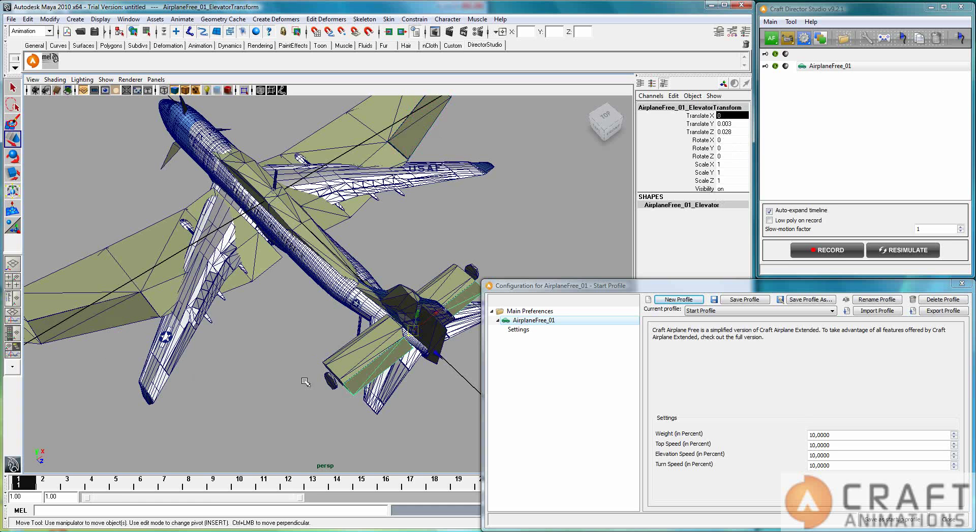
{"action": "left_click", "coordinate": [106, 328]}
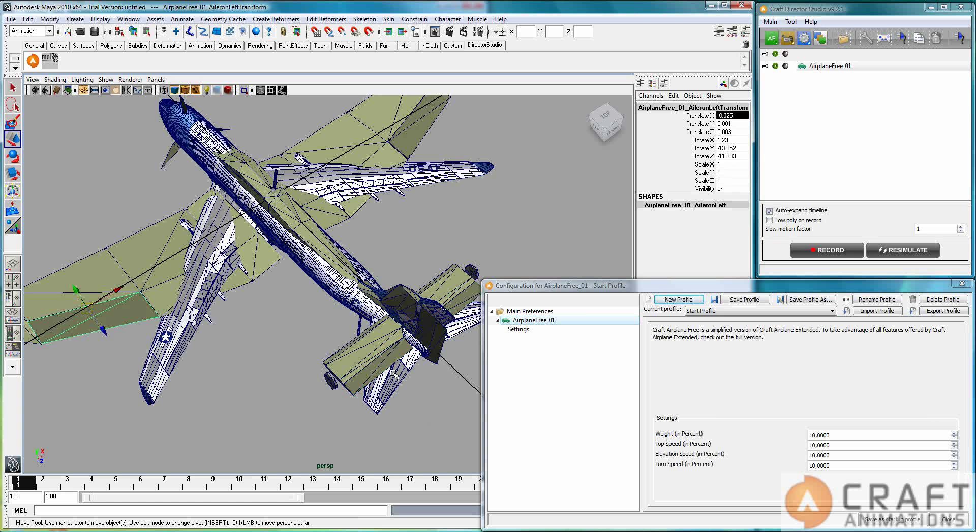
{"action": "left_click", "coordinate": [465, 320]}
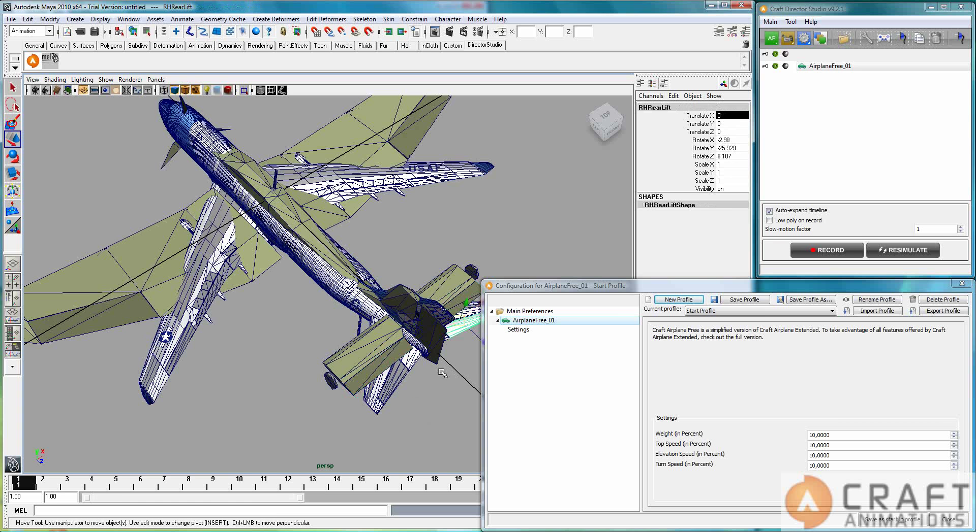
Step: Align the default left aileron with the AF1 left wing flap LHLift3 using the custom MEL script
{"action": "left_click", "coordinate": [116, 317]}
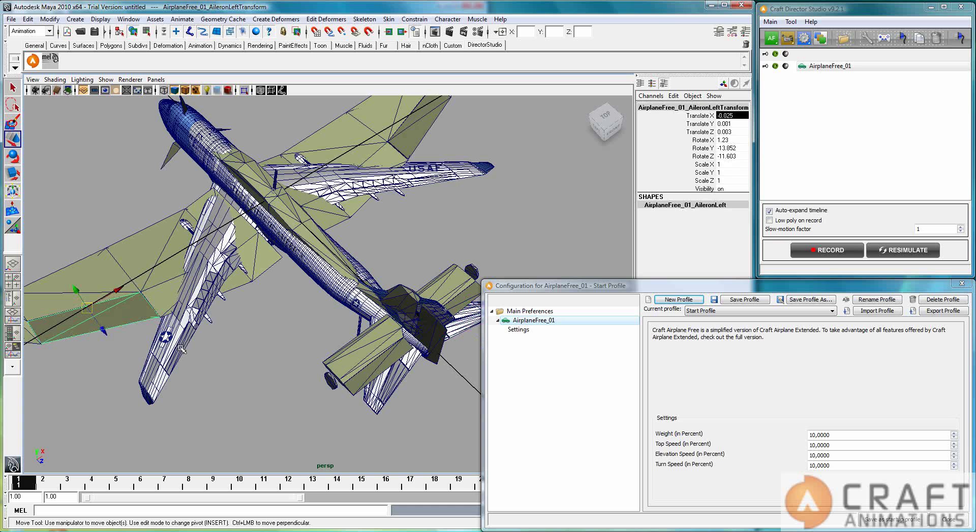
{"action": "left_click", "coordinate": [181, 349]}
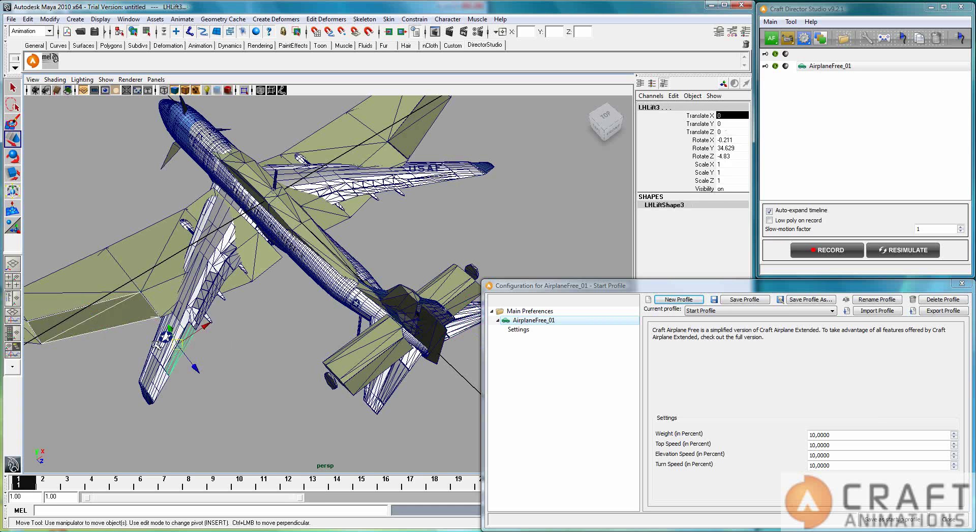
{"action": "left_click", "coordinate": [811, 21]}
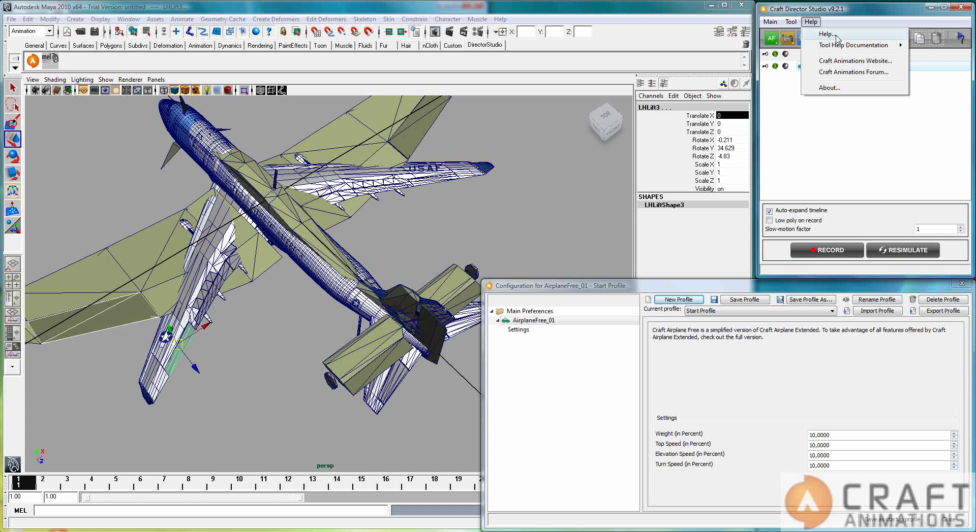
{"action": "left_click", "coordinate": [50, 65]}
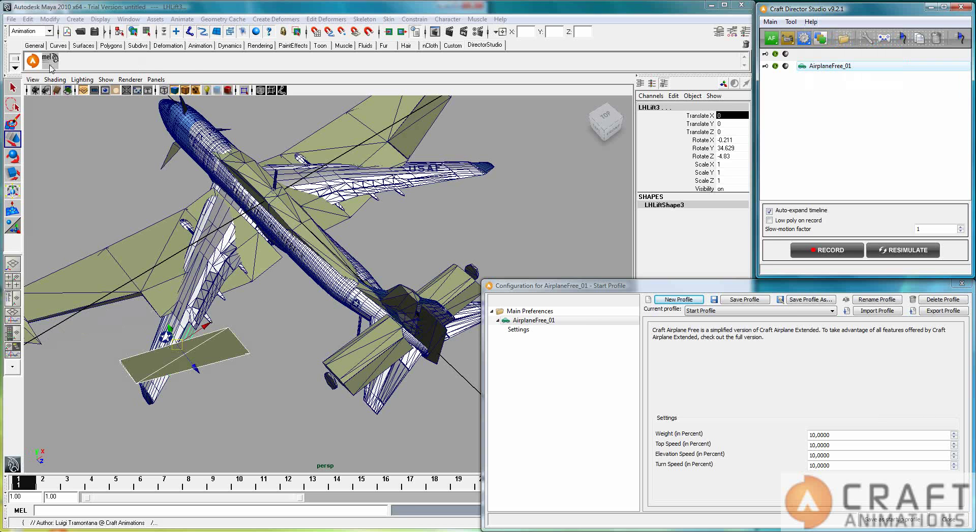
Step: Align the default right aileron with the AF1 right wing flap RHLift3 using the custom MEL script
{"action": "left_click", "coordinate": [420, 141]}
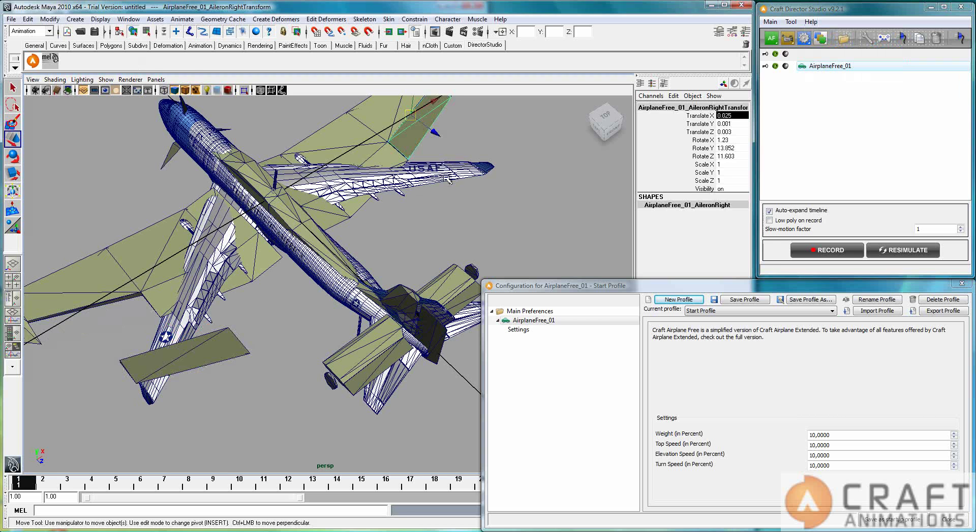
{"action": "left_click", "coordinate": [445, 177]}
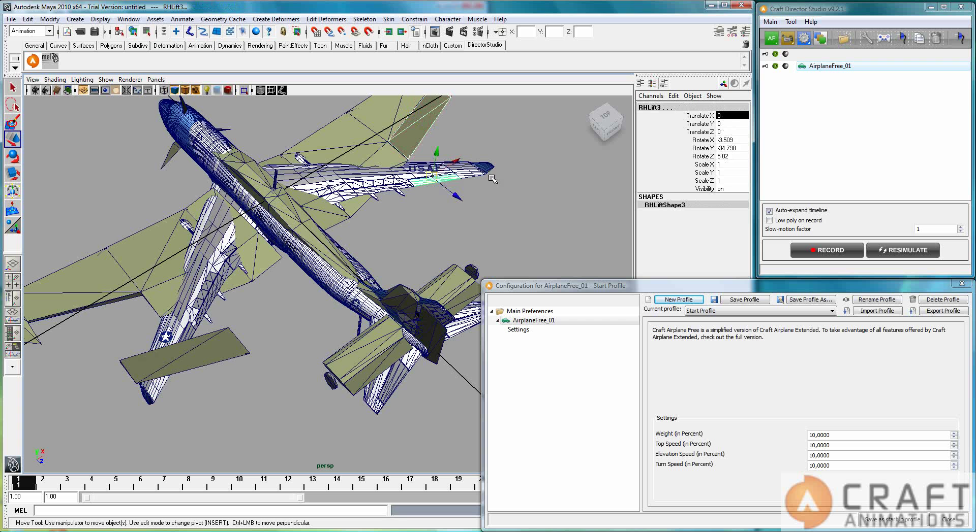
{"action": "left_click", "coordinate": [56, 62]}
Step: Align the default elevator with the AF1 tail surface LHRearLift using the custom MEL script
{"action": "left_click_drag", "start_coordinate": [398, 356], "coordinate": [402, 324], "text": "alt"}
{"action": "left_click", "coordinate": [420, 321]}
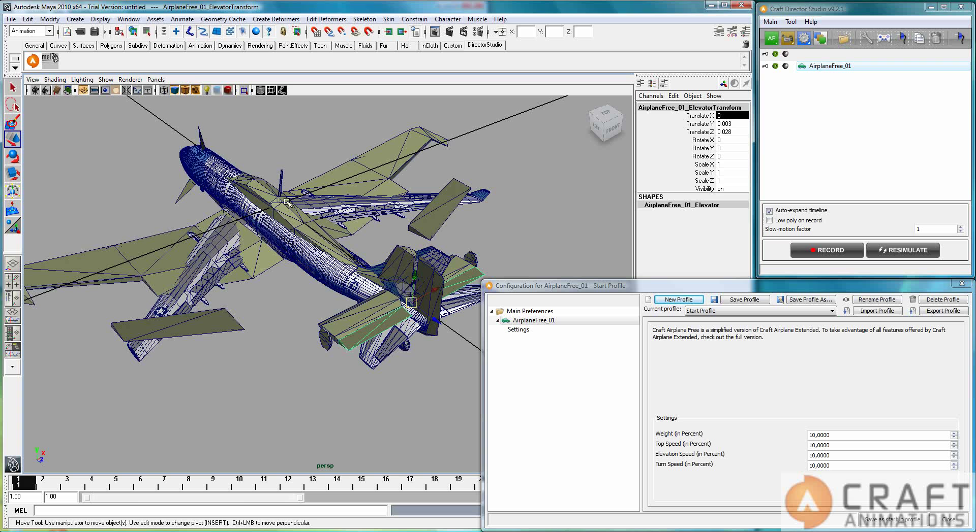
{"action": "left_click", "coordinate": [394, 349]}
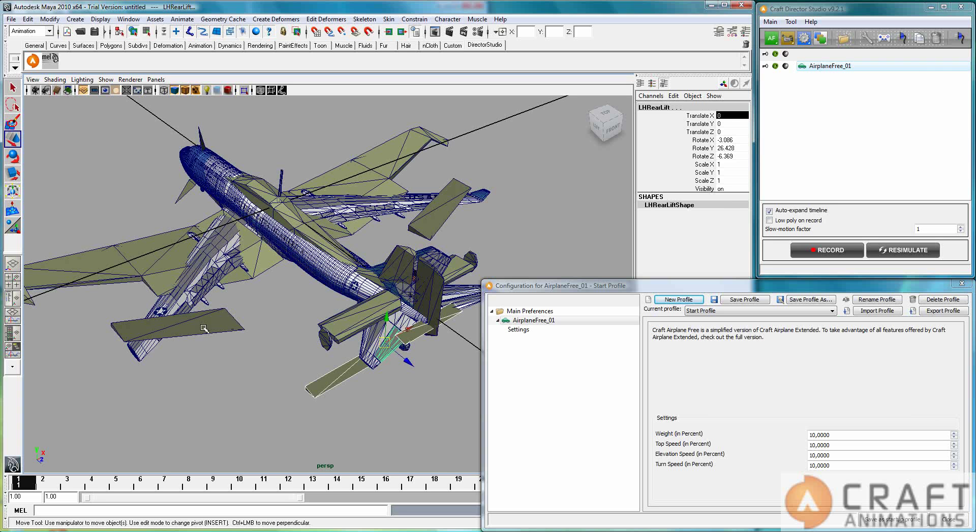
Step: Rotate the default left aileron to about 35 degrees in Y to follow the AF1 left wing's trailing edge
{"action": "left_click", "coordinate": [192, 342]}
{"action": "key", "text": "alt"}
{"action": "key", "text": "f"}
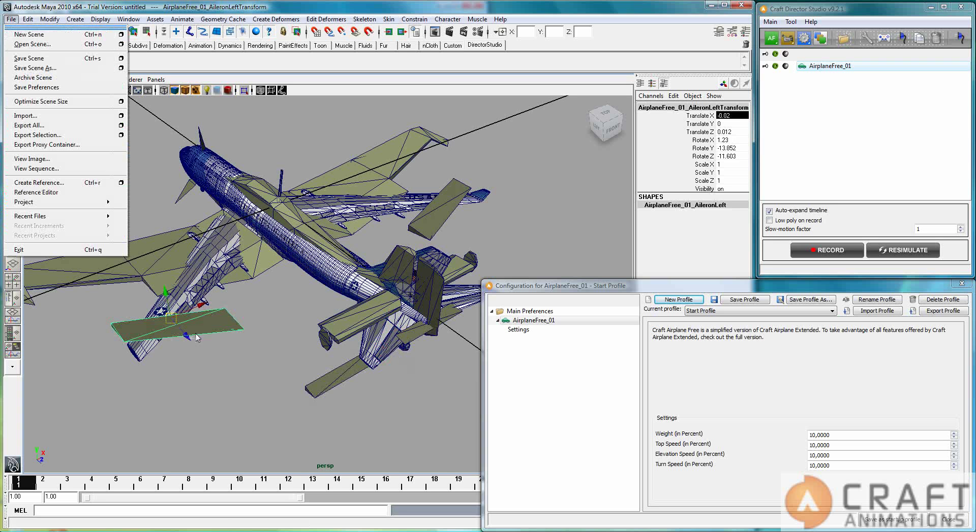
{"action": "key", "text": "Escape"}
{"action": "key", "text": "f"}
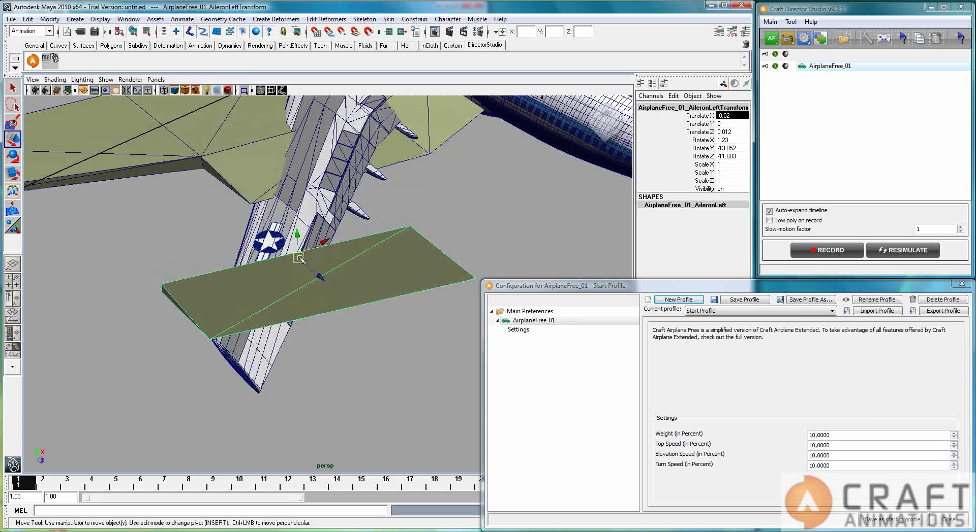
{"action": "key", "text": "e"}
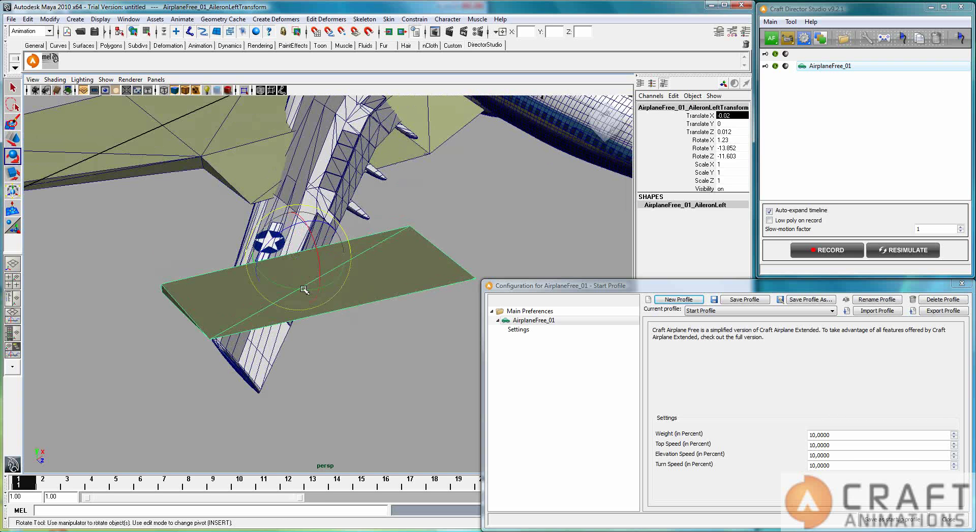
{"action": "left_click_drag", "start_coordinate": [295, 287], "coordinate": [328, 294]}
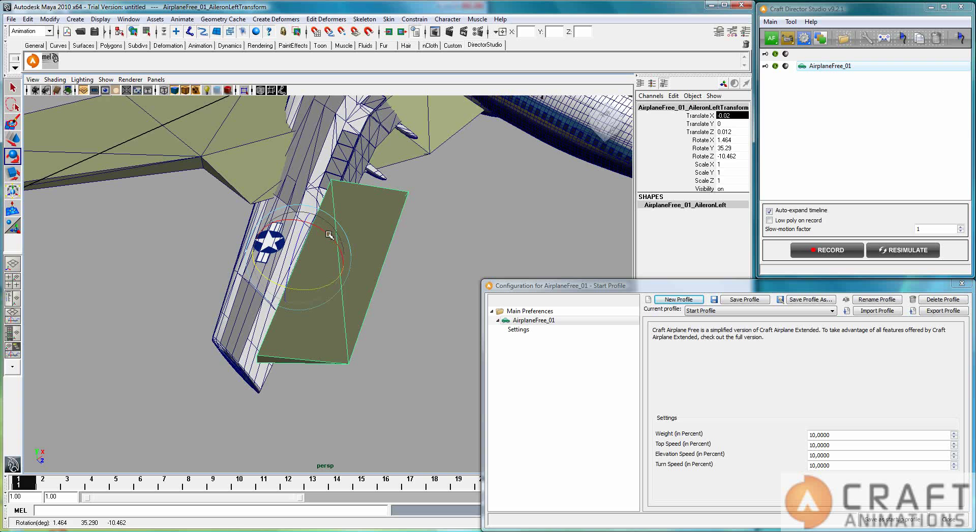
Step: Scale the default left aileron uniformly to about 0.476 and fit it against the AF1 left wing flap
{"action": "key", "text": "r"}
{"action": "left_click_drag", "start_coordinate": [296, 260], "coordinate": [174, 372]}
{"action": "key", "text": "w"}
{"action": "left_click_drag", "start_coordinate": [292, 231], "coordinate": [323, 235]}
{"action": "key", "text": "e"}
Step: Select the AF1 left wing flap LHLift3 first and add the default left aileron to the selection
{"action": "left_click", "coordinate": [297, 309]}
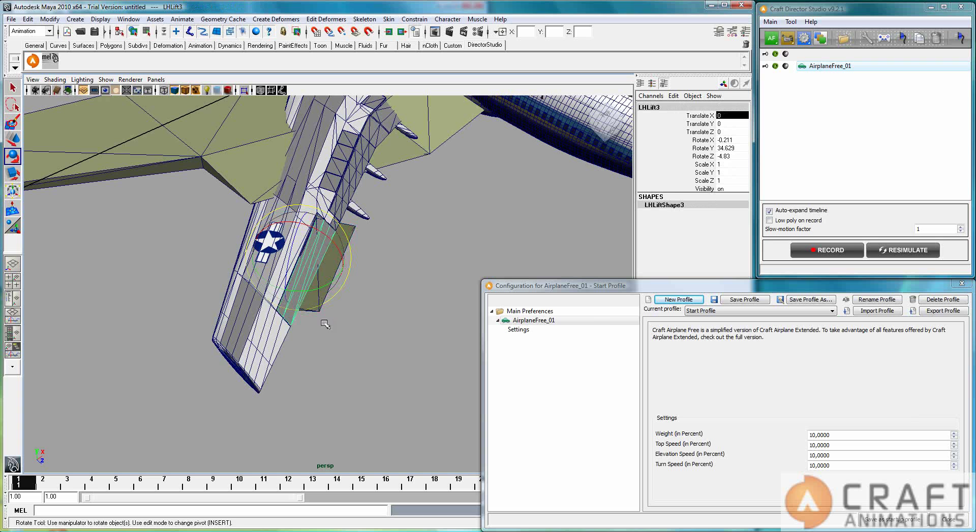
{"action": "left_click", "coordinate": [351, 237]}
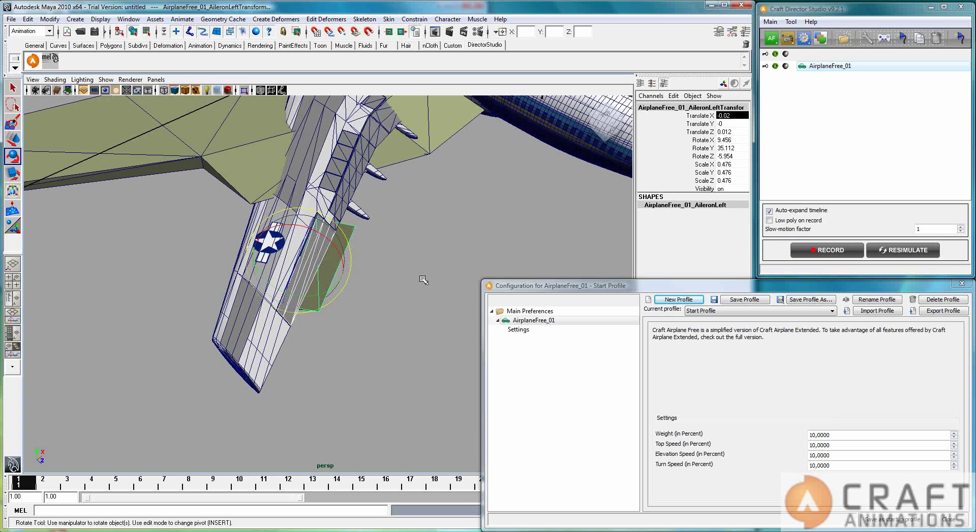
{"action": "left_click", "coordinate": [386, 316]}
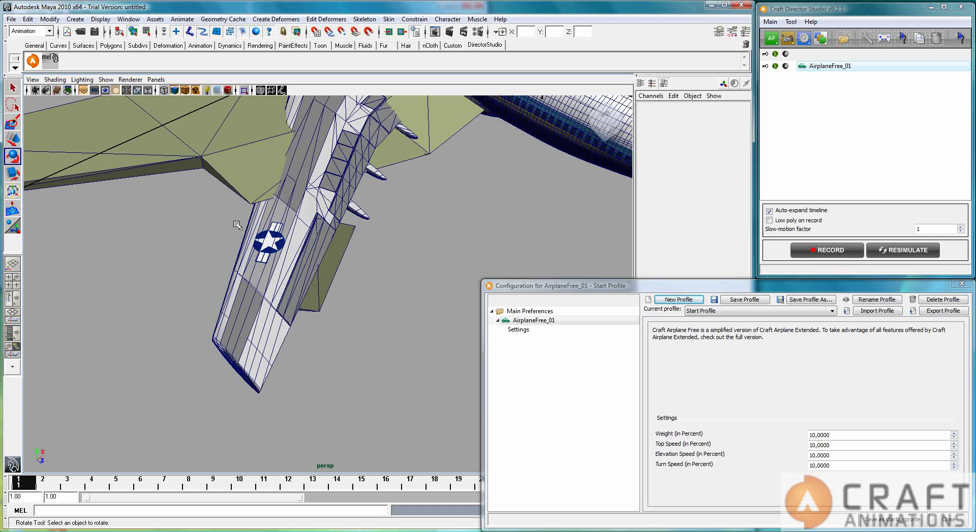
{"action": "left_click", "coordinate": [337, 279]}
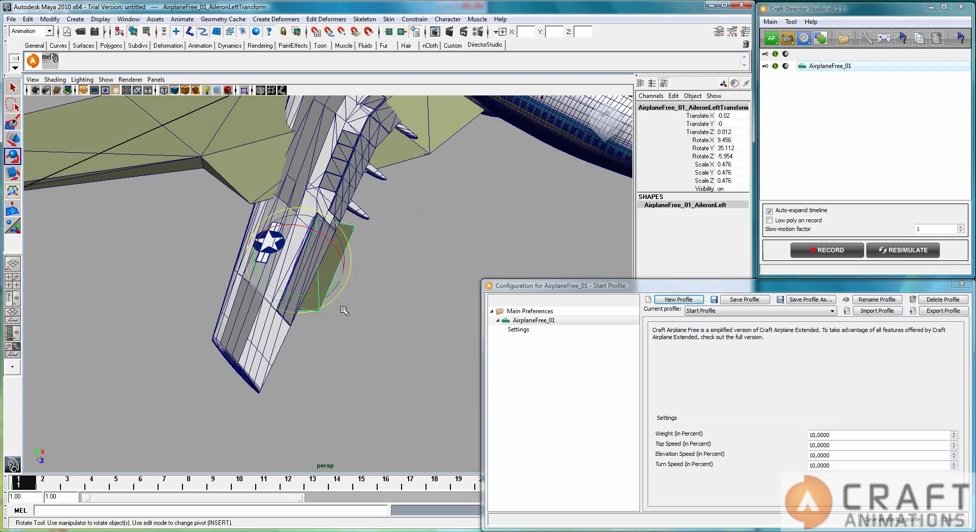
{"action": "left_click", "coordinate": [291, 320]}
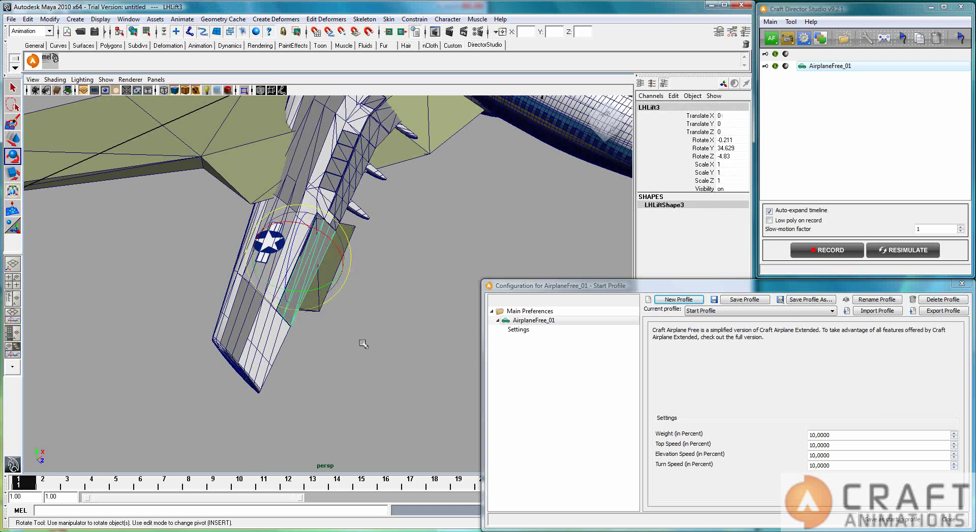
{"action": "left_click", "coordinate": [352, 230]}
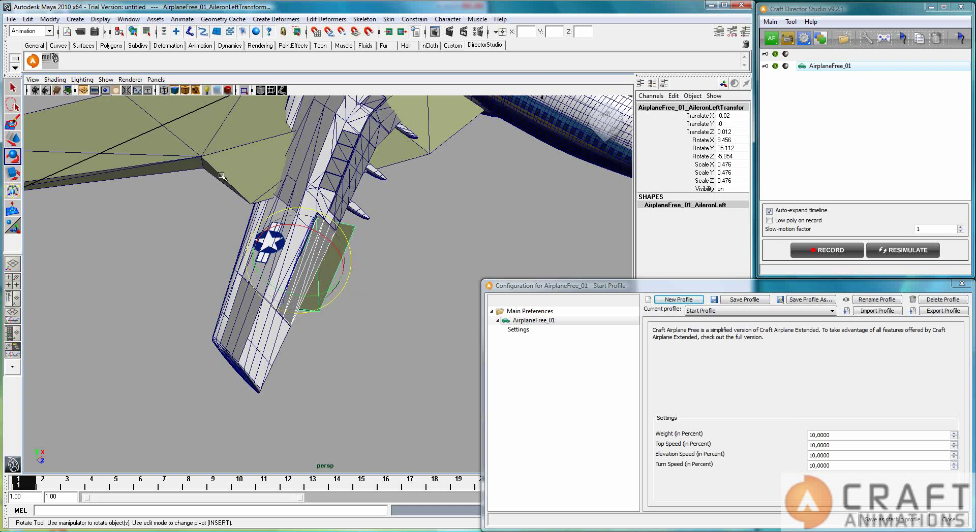
{"action": "left_click", "coordinate": [28, 18]}
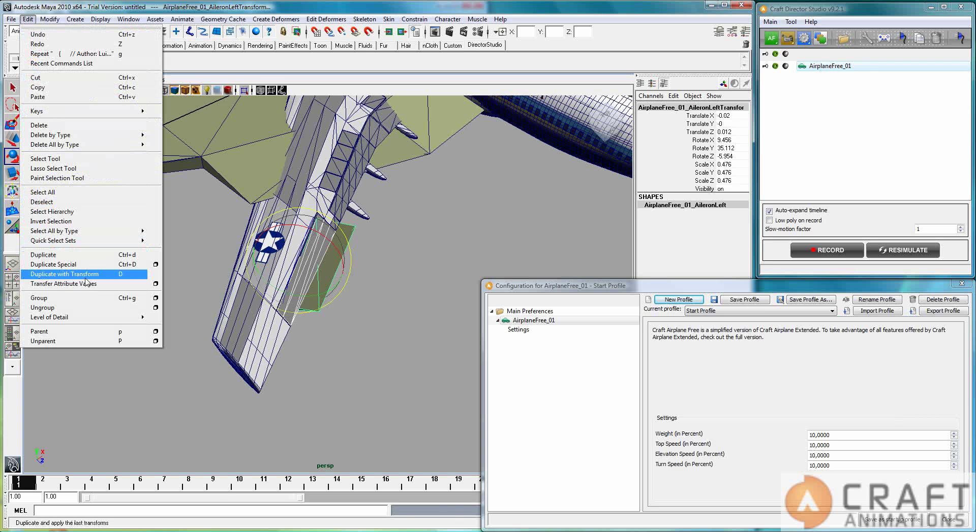
{"action": "left_click", "coordinate": [86, 298]}
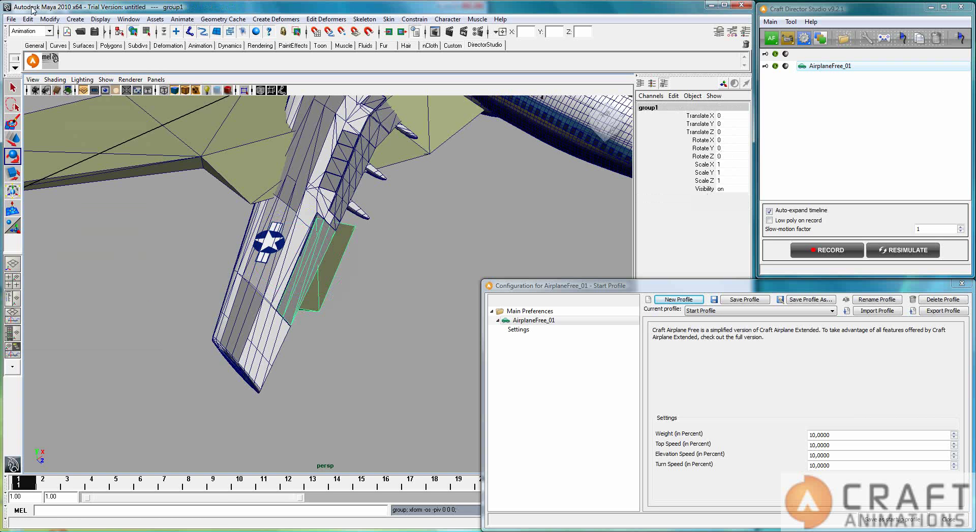
{"action": "key", "text": "ctrl+z"}
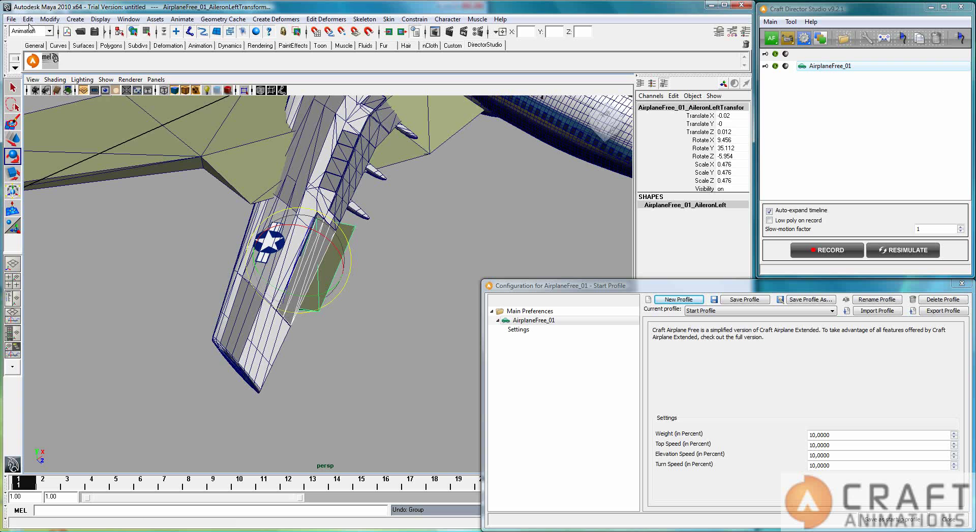
Step: Parent the AF1 left wing flap LHLift3 to the default left aileron and clear the selection
{"action": "left_click", "coordinate": [28, 20]}
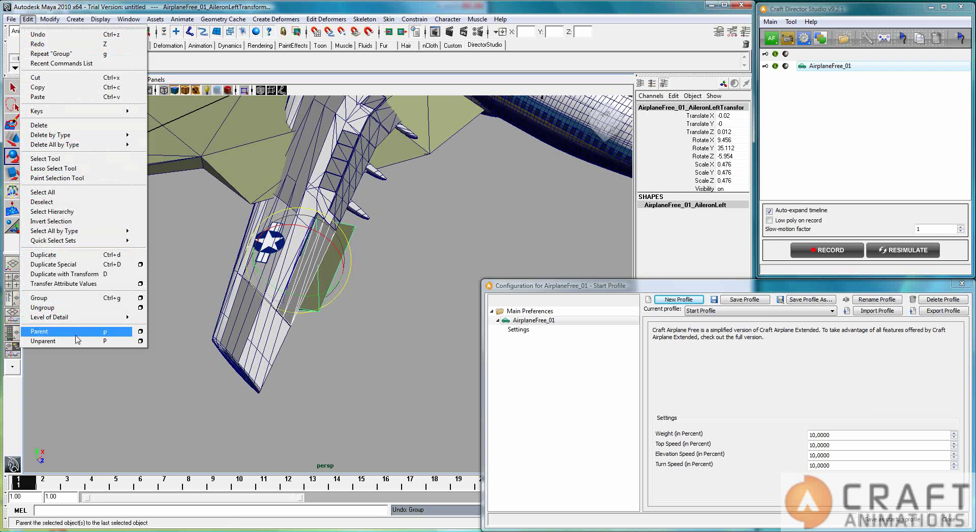
{"action": "left_click", "coordinate": [111, 334]}
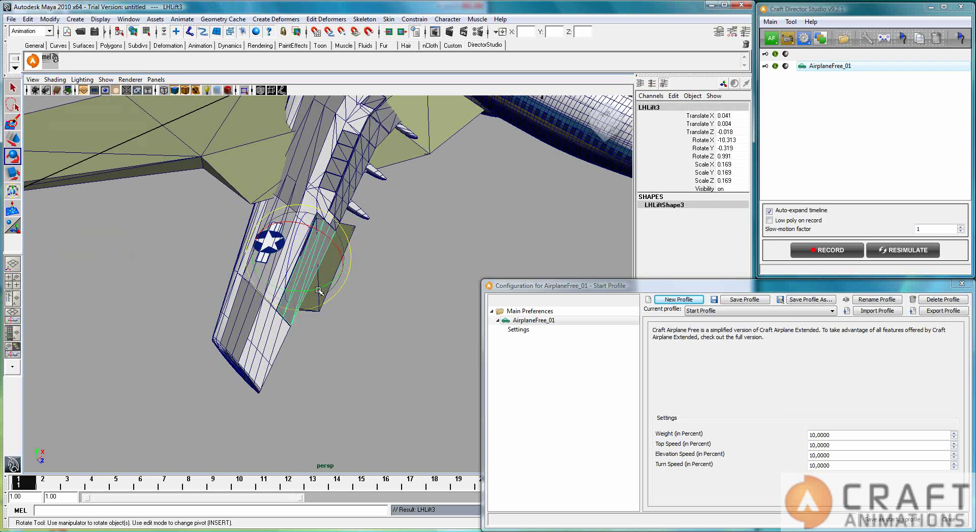
{"action": "left_click", "coordinate": [440, 235]}
Step: Scale the default right aileron uniformly to about 0.516 and raise it slightly at the AF1 right wing flap
{"action": "left_click_drag", "start_coordinate": [508, 235], "coordinate": [452, 235], "text": "alt"}
{"action": "middle_click_drag", "start_coordinate": [586, 209], "coordinate": [502, 195], "text": "alt"}
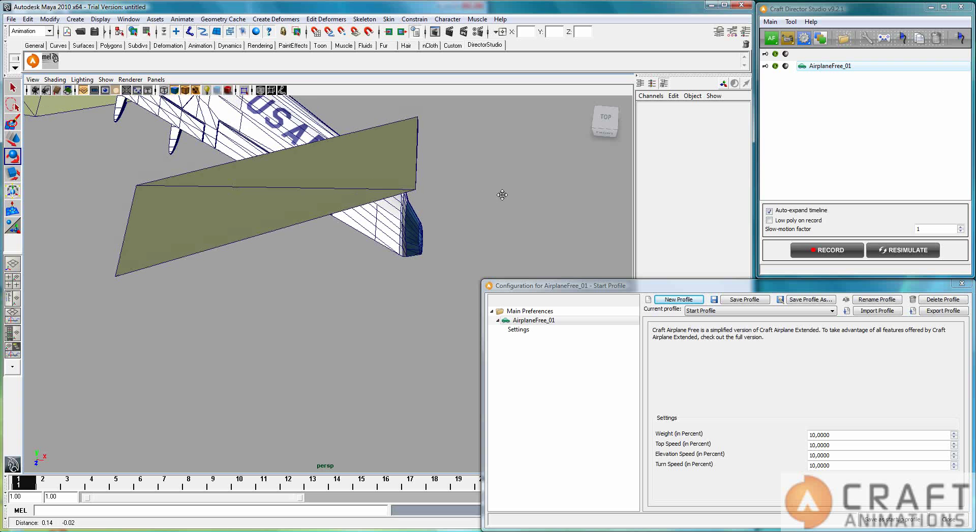
{"action": "left_click", "coordinate": [320, 175]}
{"action": "key", "text": "w"}
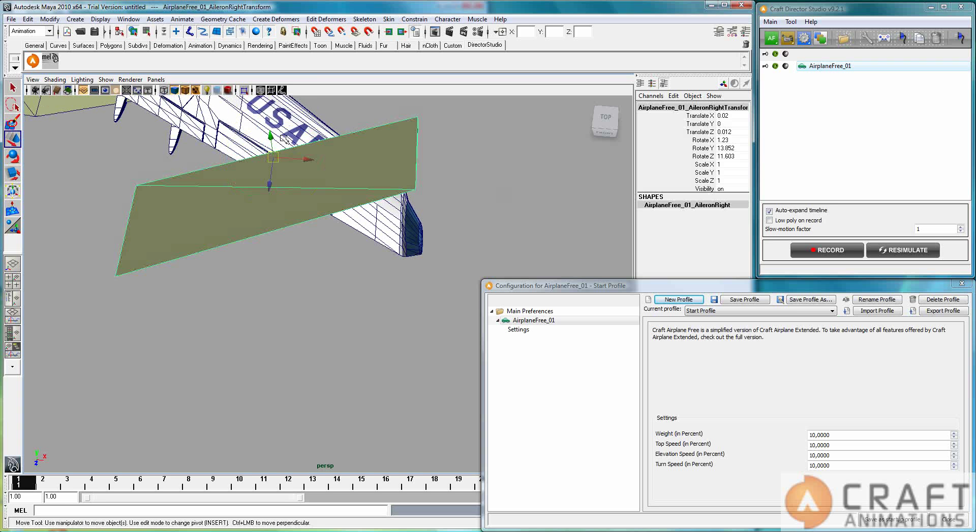
{"action": "left_click_drag", "start_coordinate": [273, 143], "coordinate": [175, 235]}
{"action": "key", "text": "r"}
{"action": "key", "text": "w"}
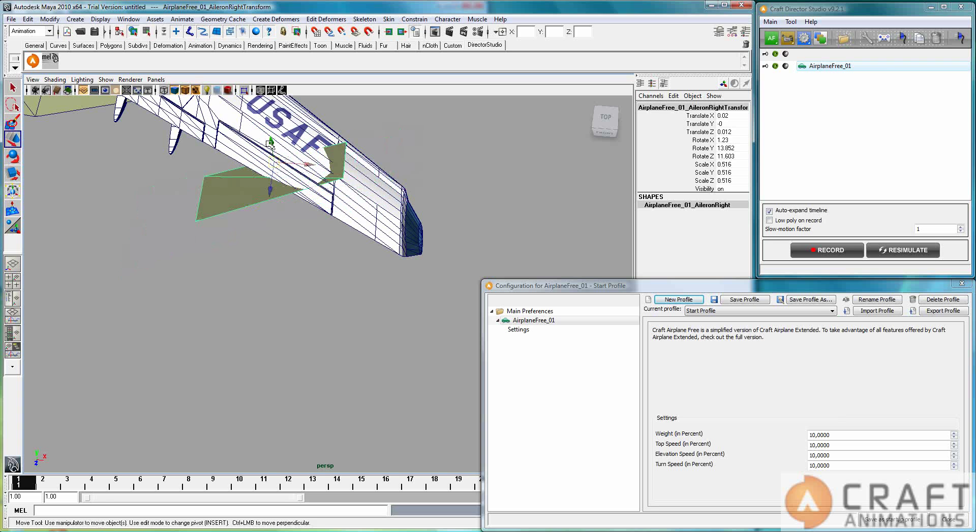
{"action": "left_click_drag", "start_coordinate": [271, 143], "coordinate": [273, 138]}
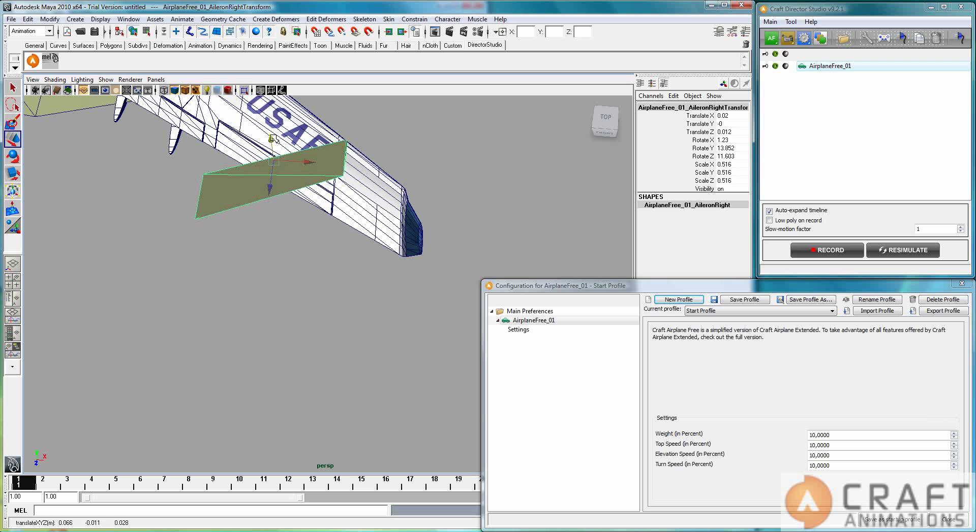
Step: Rotate the default right aileron to about -34 degrees in Y to follow the AF1 right wing's trailing edge
{"action": "key", "text": "e"}
{"action": "left_click_drag", "start_coordinate": [299, 191], "coordinate": [274, 140]}
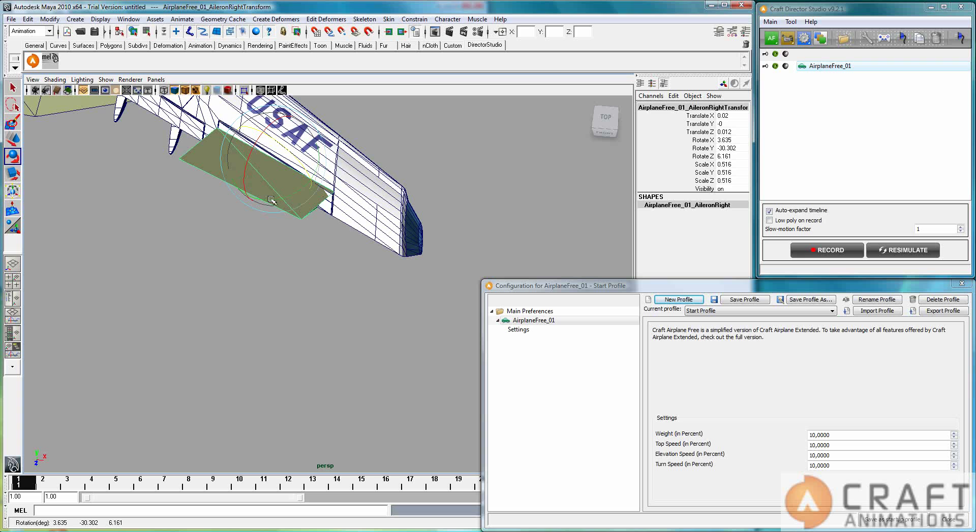
{"action": "left_click_drag", "start_coordinate": [271, 199], "coordinate": [270, 202]}
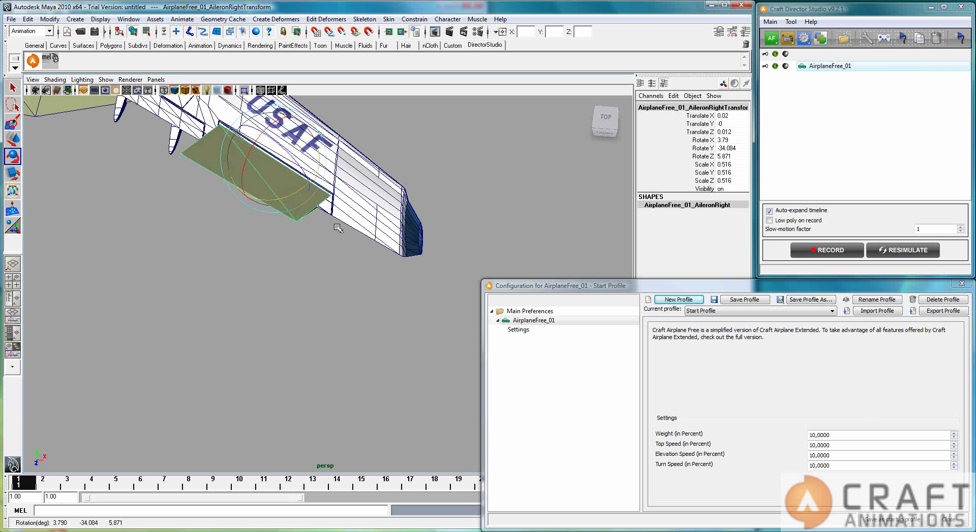
Step: Parent the AF1 right wing flap RHLift3 to the default right aileron
{"action": "left_click", "coordinate": [325, 210]}
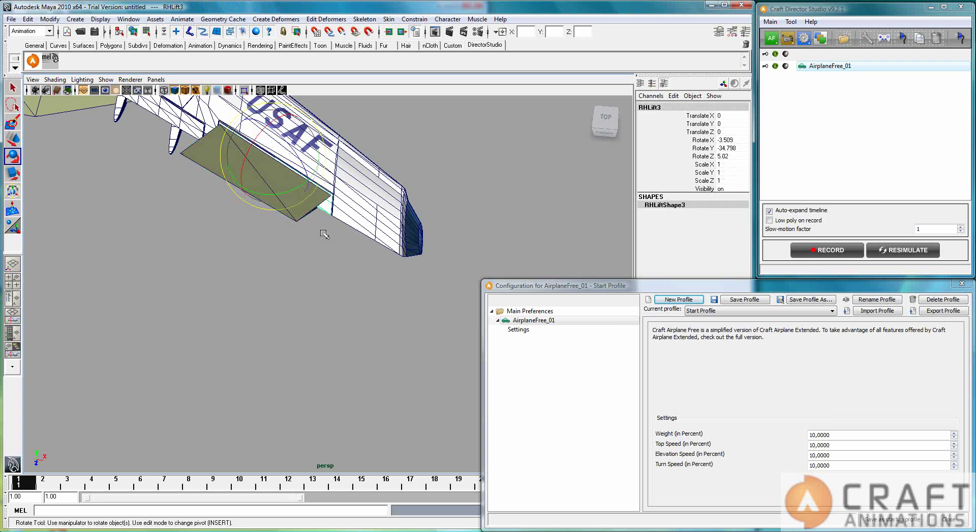
{"action": "left_click", "coordinate": [305, 206]}
{"action": "left_click", "coordinate": [337, 213]}
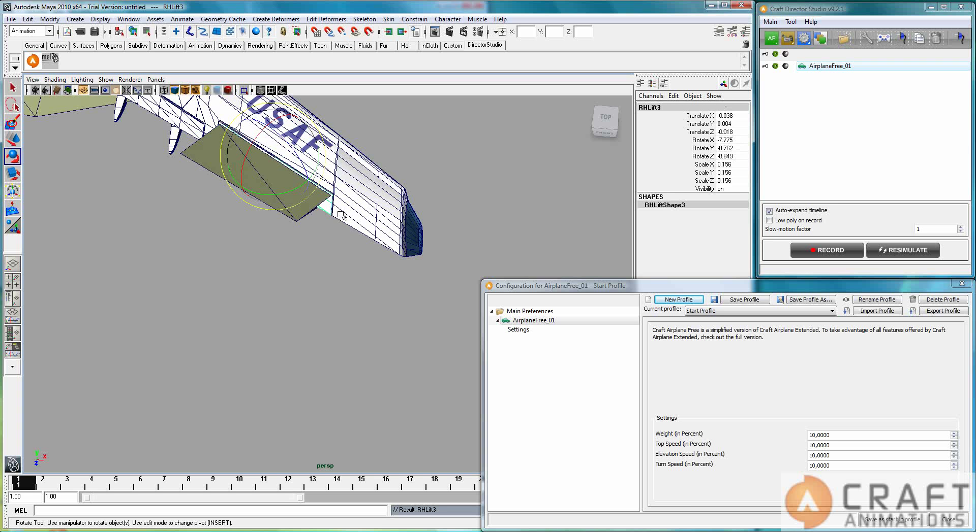
Step: Move the default elevator sideways so it sits centred between the AF1 airliner's two rear tail surfaces
{"action": "right_click_drag", "start_coordinate": [341, 350], "coordinate": [203, 362], "text": "alt"}
{"action": "left_click_drag", "start_coordinate": [263, 351], "coordinate": [293, 309], "text": "alt"}
{"action": "right_click_drag", "start_coordinate": [235, 369], "coordinate": [340, 333], "text": "alt"}
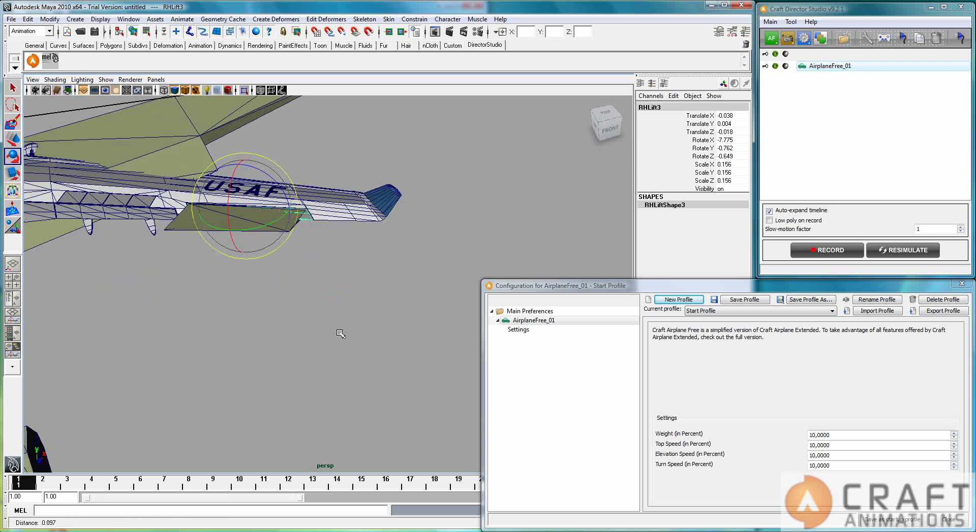
{"action": "right_click_drag", "start_coordinate": [222, 364], "coordinate": [209, 369], "text": "alt"}
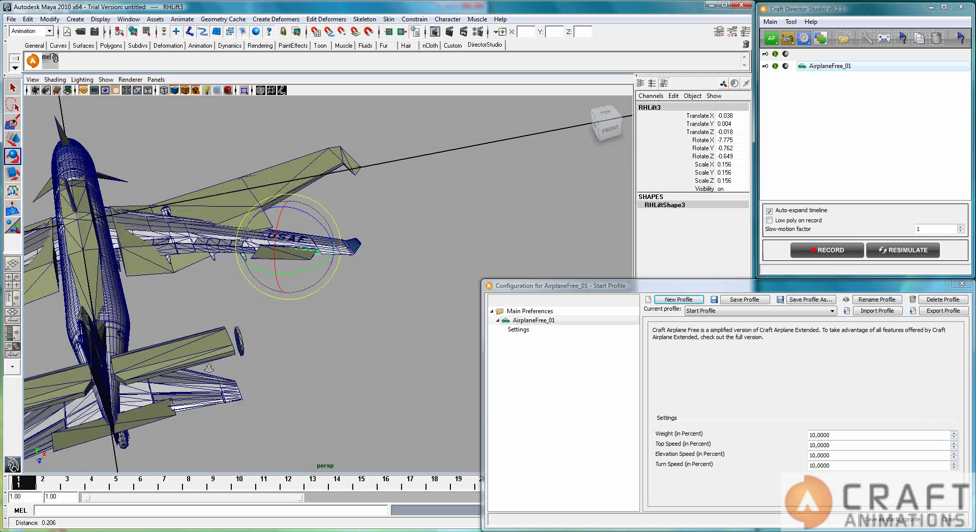
{"action": "left_click", "coordinate": [128, 420]}
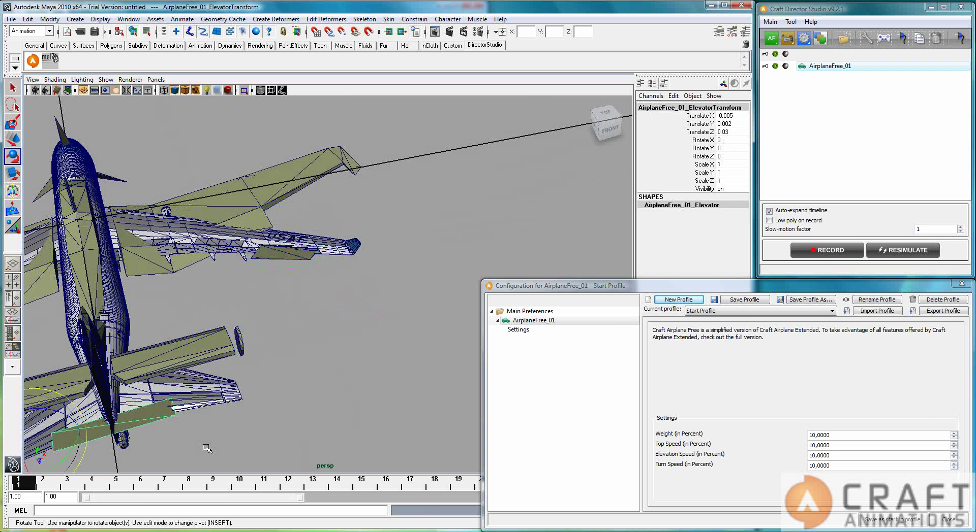
{"action": "key", "text": "f"}
{"action": "key", "text": "w"}
{"action": "left_click_drag", "start_coordinate": [364, 266], "coordinate": [454, 249]}
Step: Parent the AF1 tail surfaces LHRearLift and RHRearLift to the default elevator
{"action": "left_click", "coordinate": [316, 277]}
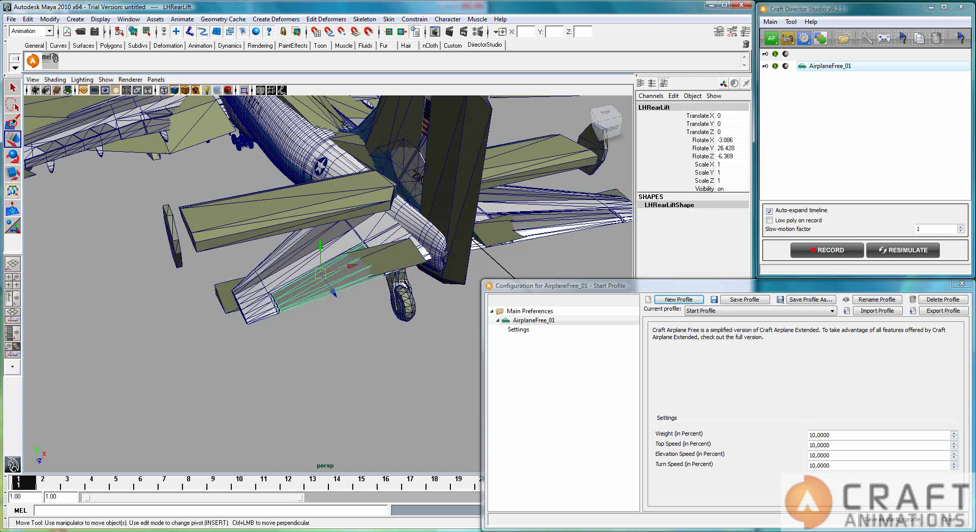
{"action": "left_click", "coordinate": [557, 232]}
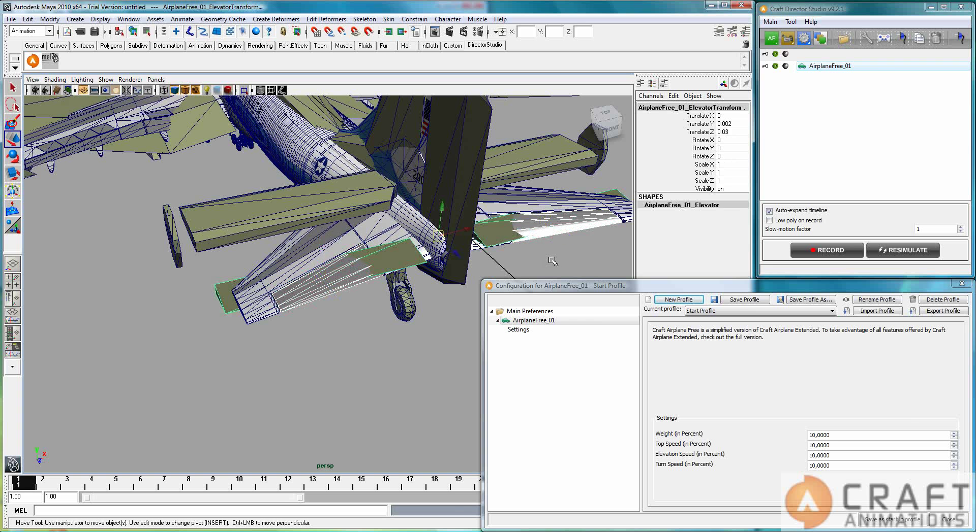
{"action": "key", "text": "p"}
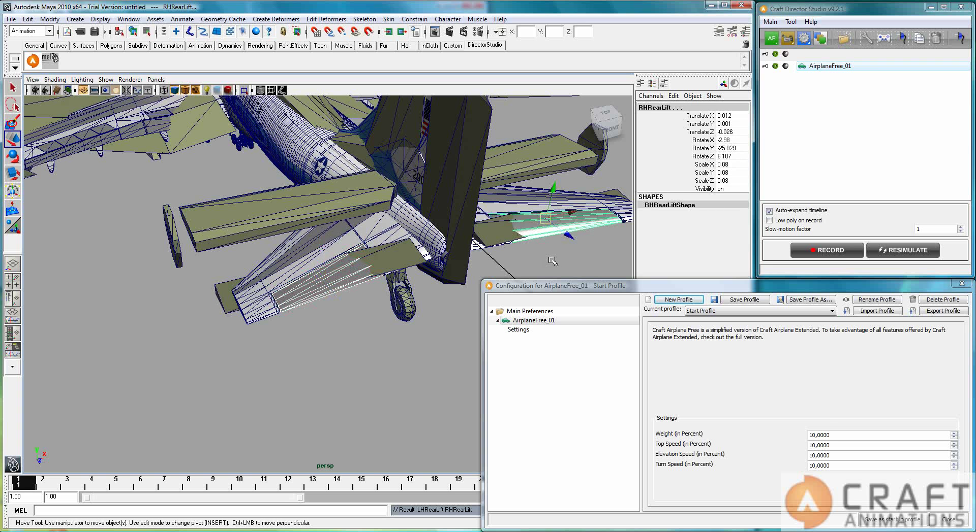
Step: Parent the AF1 Hull to the default airplane body, AirplaneFree_01_PlaneBodyTransform
{"action": "left_click_drag", "start_coordinate": [387, 249], "coordinate": [417, 255], "text": "alt"}
{"action": "right_click_drag", "start_coordinate": [420, 255], "coordinate": [592, 235], "text": "alt"}
{"action": "right_click_drag", "start_coordinate": [263, 305], "coordinate": [293, 300], "text": "alt"}
{"action": "left_click_drag", "start_coordinate": [293, 300], "coordinate": [325, 289], "text": "alt"}
{"action": "left_click", "coordinate": [437, 250]}
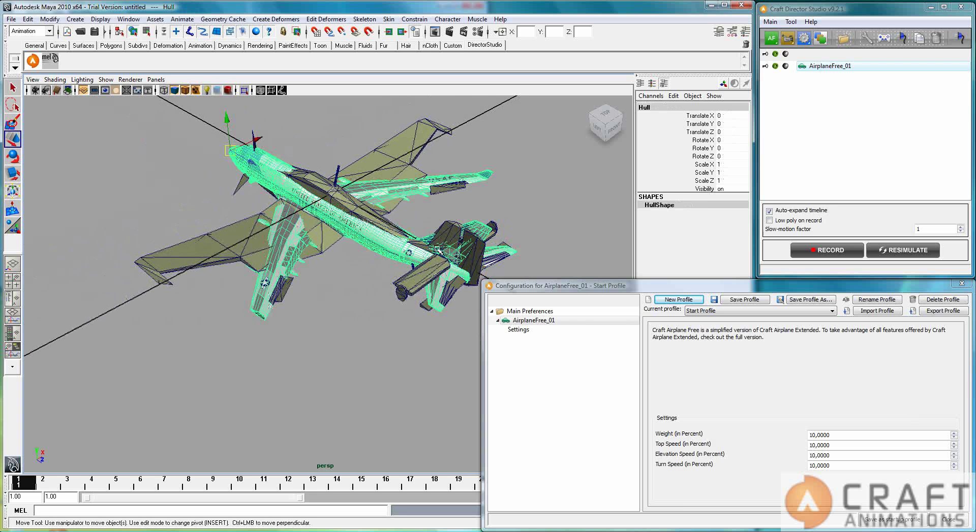
{"action": "left_click", "coordinate": [237, 247]}
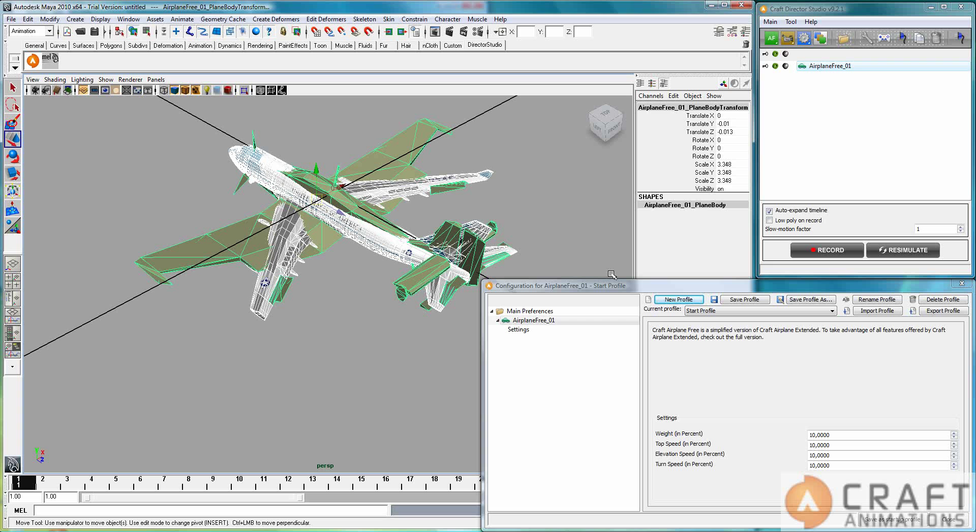
{"action": "key", "text": "p"}
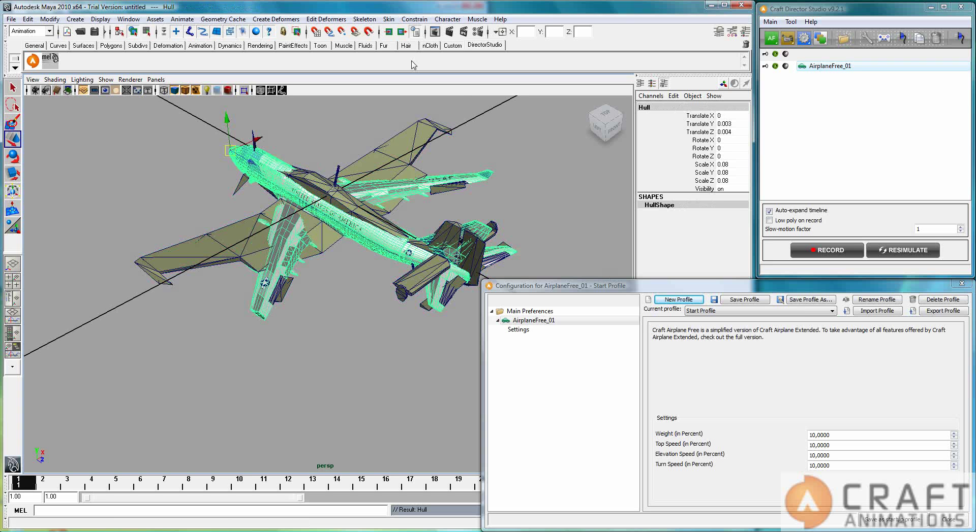
Step: Select the default airplane body and inspect the airliner together with the rig from several angles
{"action": "left_click", "coordinate": [338, 258]}
{"action": "left_click", "coordinate": [331, 243]}
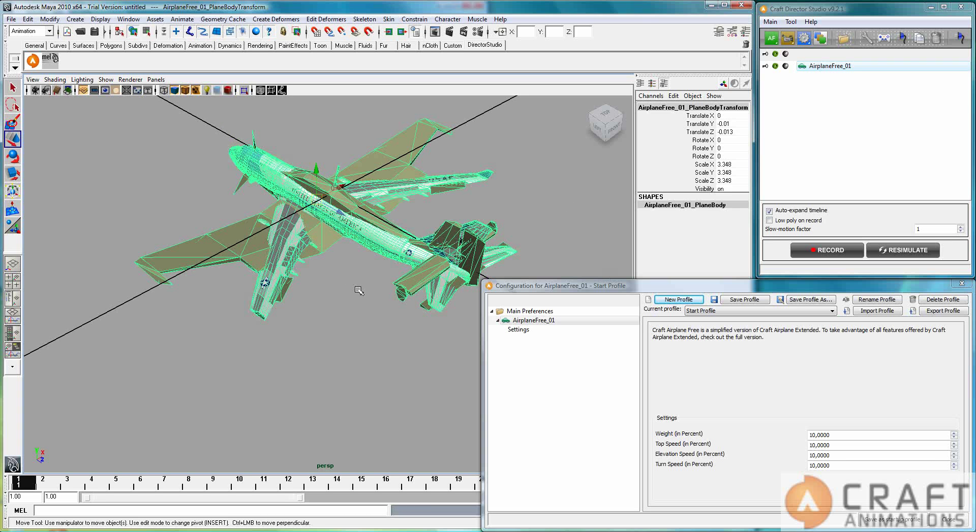
{"action": "left_click_drag", "start_coordinate": [358, 293], "coordinate": [345, 274], "text": "alt"}
{"action": "middle_click_drag", "start_coordinate": [346, 273], "coordinate": [224, 333], "text": "alt"}
{"action": "middle_click_drag", "start_coordinate": [318, 299], "coordinate": [347, 269], "text": "alt"}
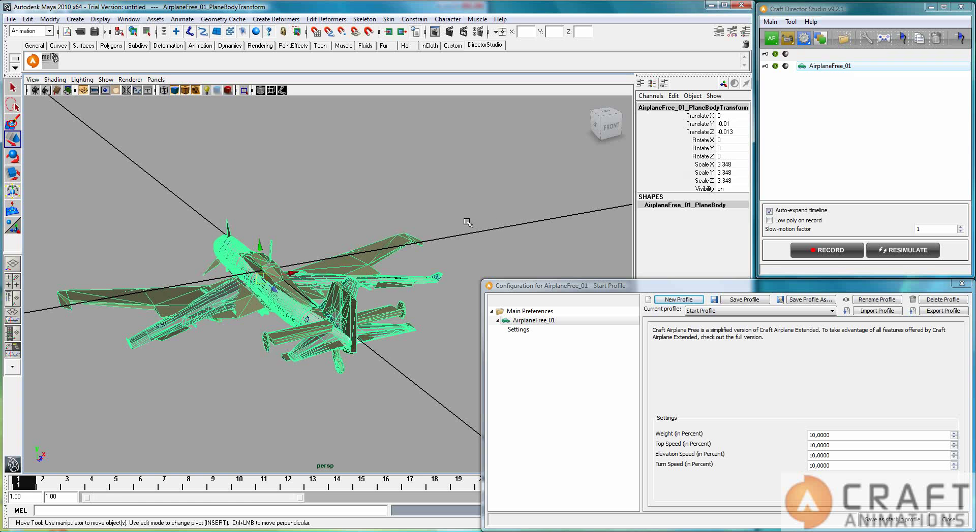
Step: Load the "Example: gamepad" input profile for AirplaneFree_01 after viewing the "Example: keyboard" profile
{"action": "left_click", "coordinate": [885, 39]}
{"action": "left_click_drag", "start_coordinate": [492, 102], "coordinate": [478, 86]}
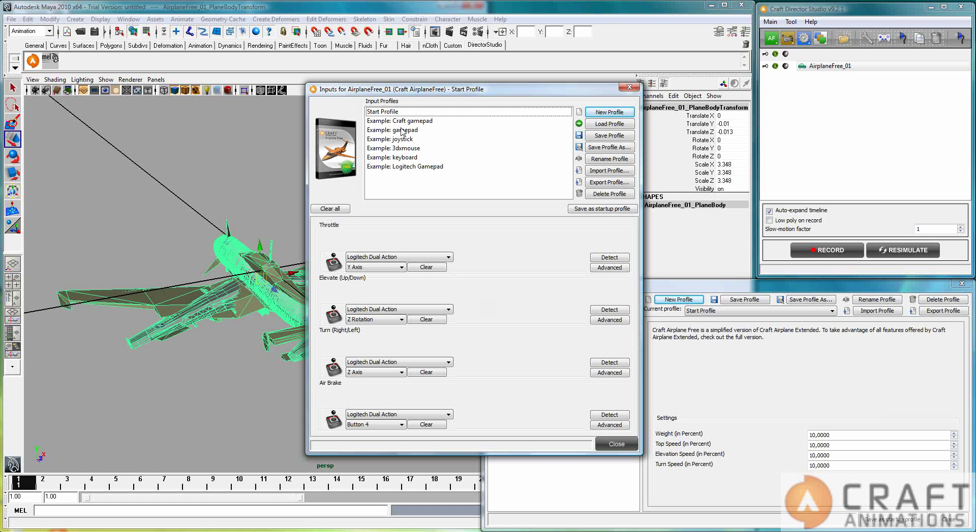
{"action": "double_click", "coordinate": [405, 159]}
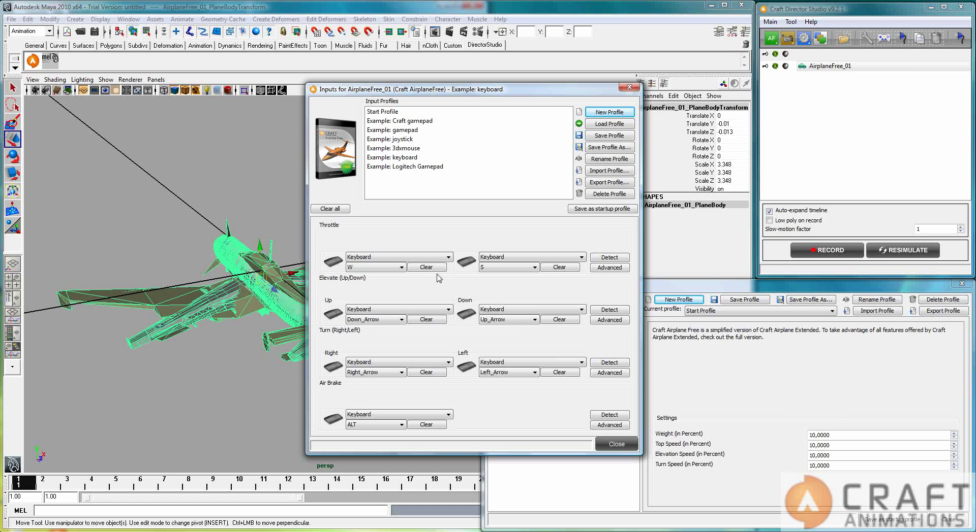
{"action": "double_click", "coordinate": [406, 130]}
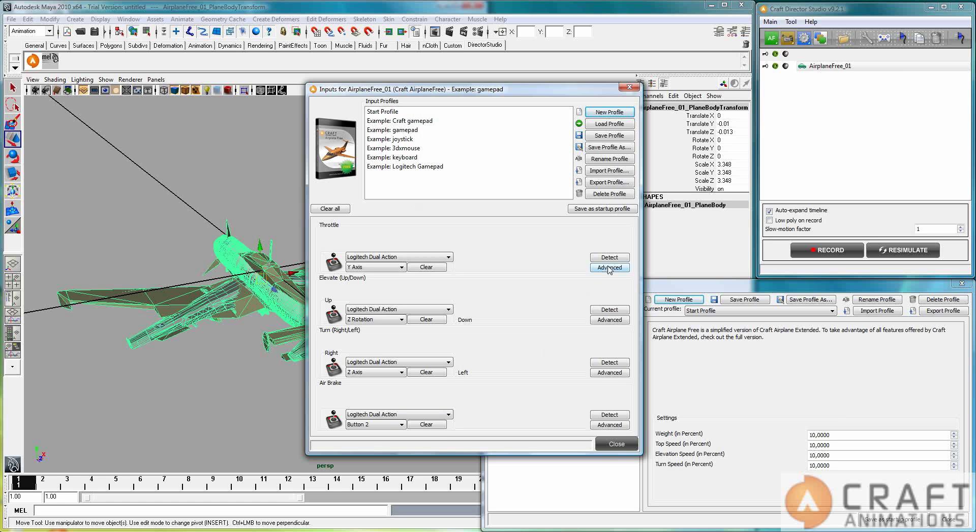
{"action": "left_click", "coordinate": [617, 444]}
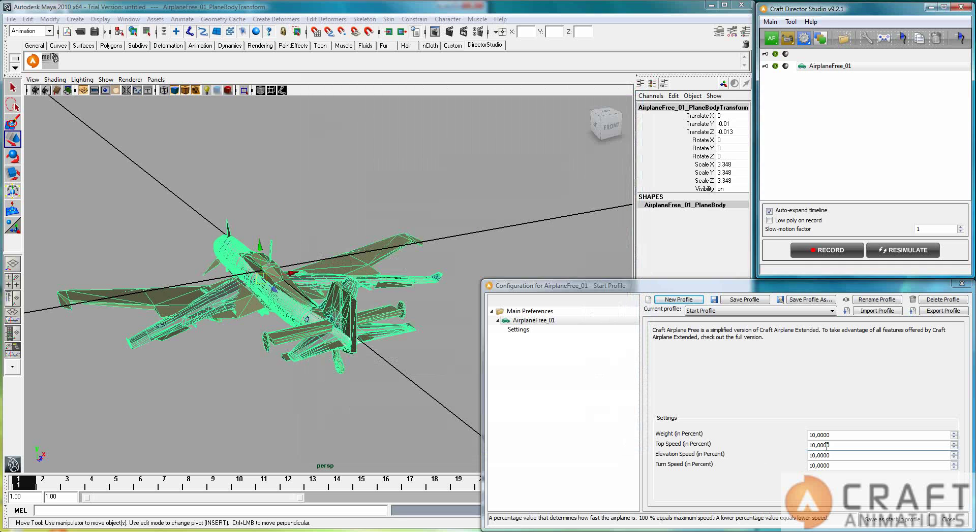
Step: Set the AirplaneFree_01 Top Speed to 1 percent and its Weight to 0 percent
{"action": "double_click", "coordinate": [838, 447]}
{"action": "left_click_drag", "start_coordinate": [351, 409], "coordinate": [315, 390], "text": "alt"}
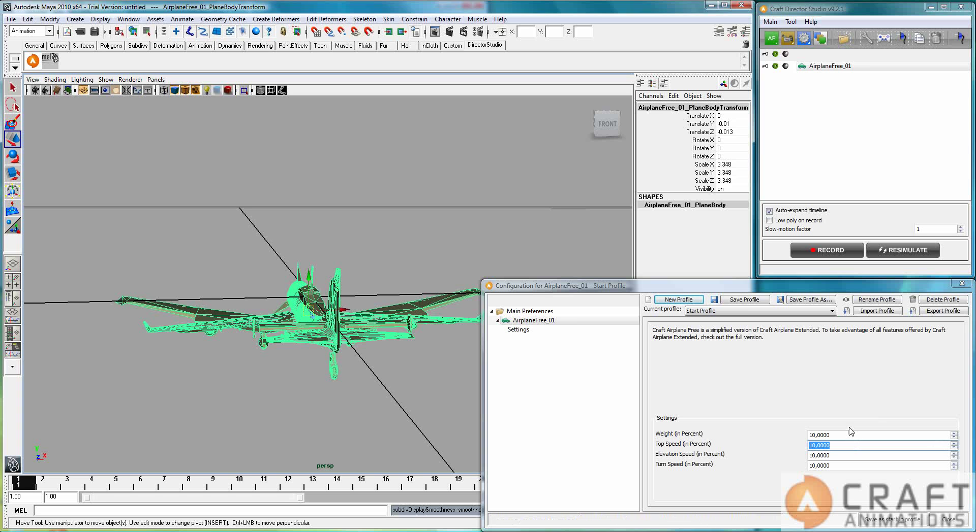
{"action": "left_click", "coordinate": [769, 450]}
{"action": "type", "text": "1"}
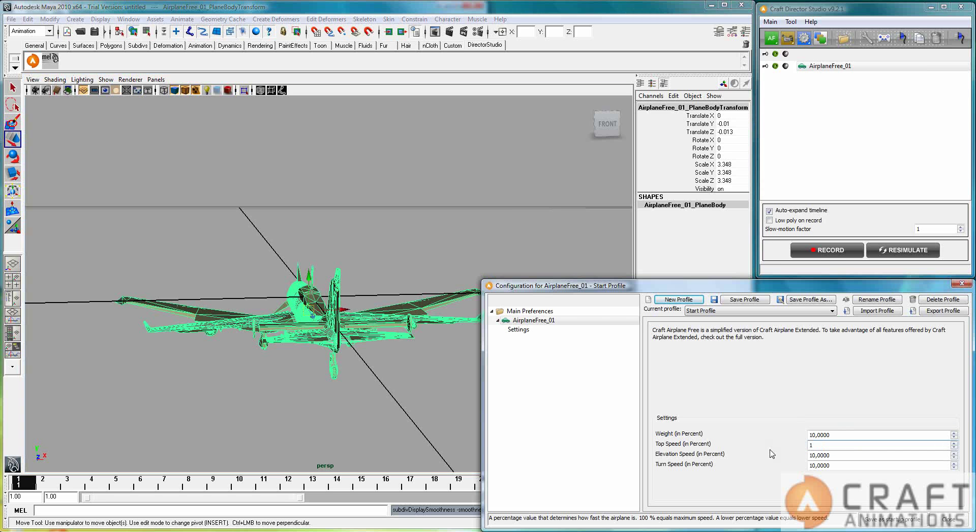
{"action": "left_click", "coordinate": [832, 455]}
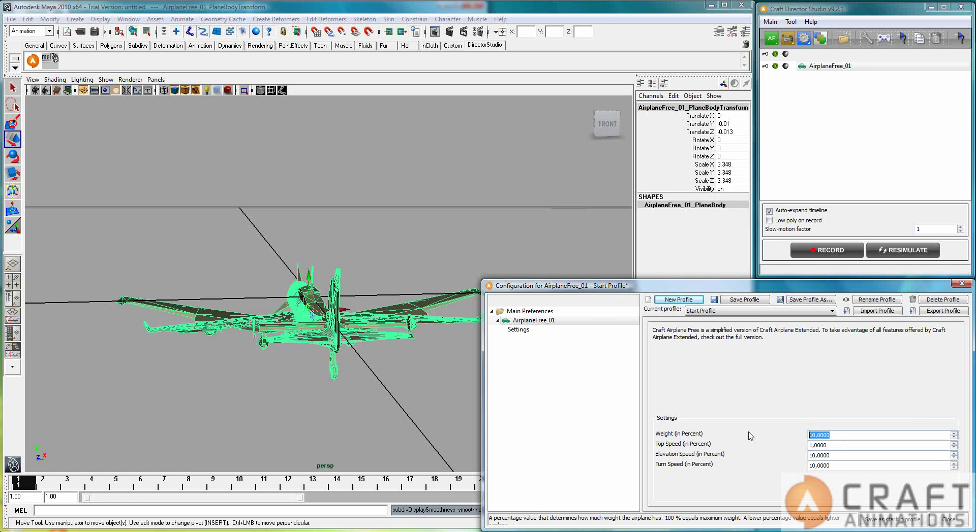
{"action": "left_click", "coordinate": [840, 446]}
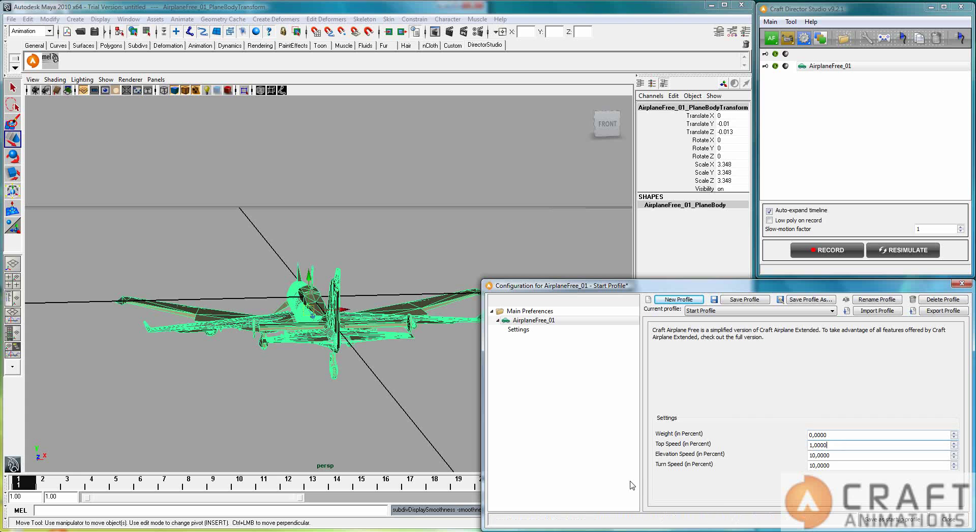
Step: Set the Offset of the Throttle input to 0 in the gamepad profile's advanced settings
{"action": "mouse_move", "coordinate": [829, 436]}
{"action": "left_click", "coordinate": [883, 38]}
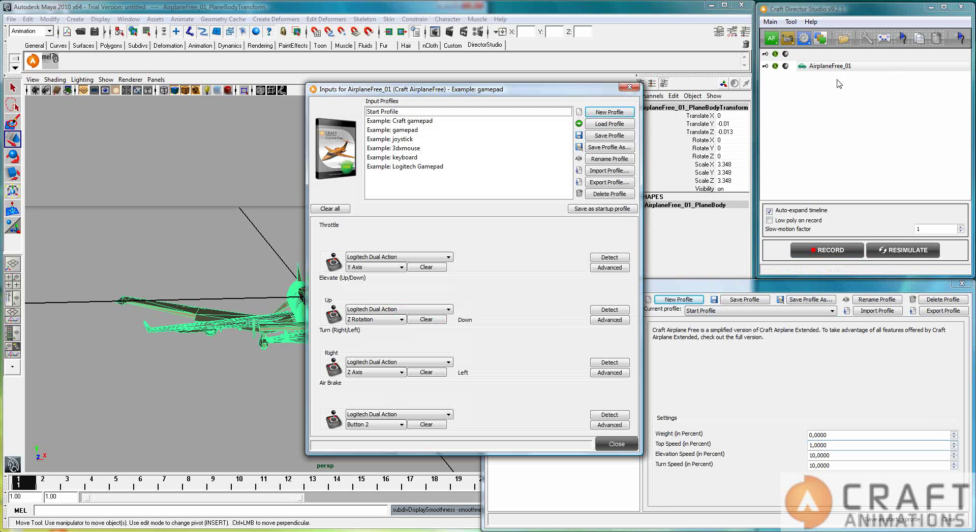
{"action": "left_click", "coordinate": [610, 268]}
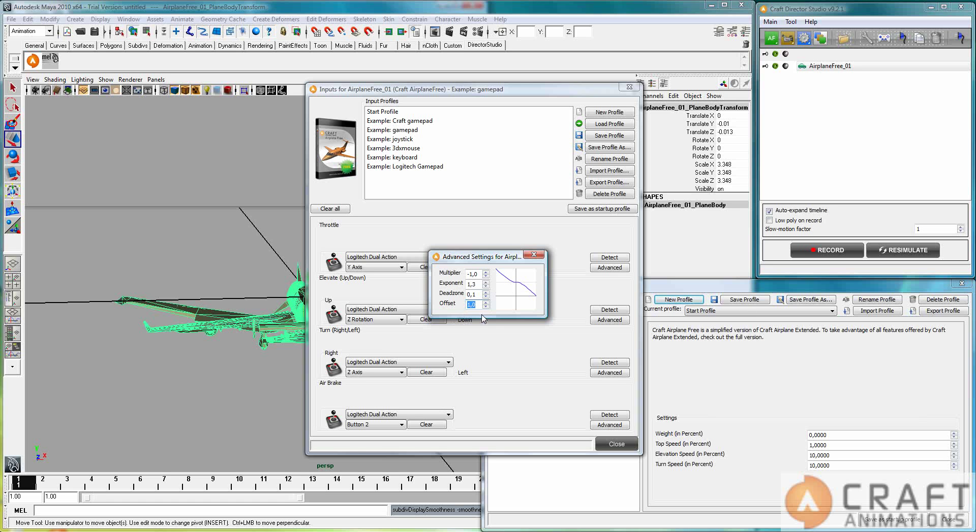
{"action": "type", "text": "0"}
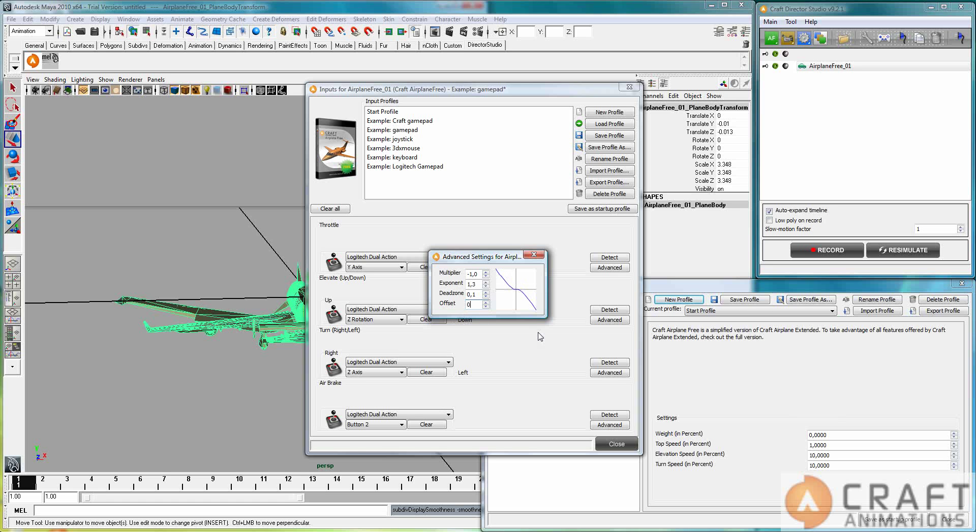
{"action": "left_click", "coordinate": [534, 255]}
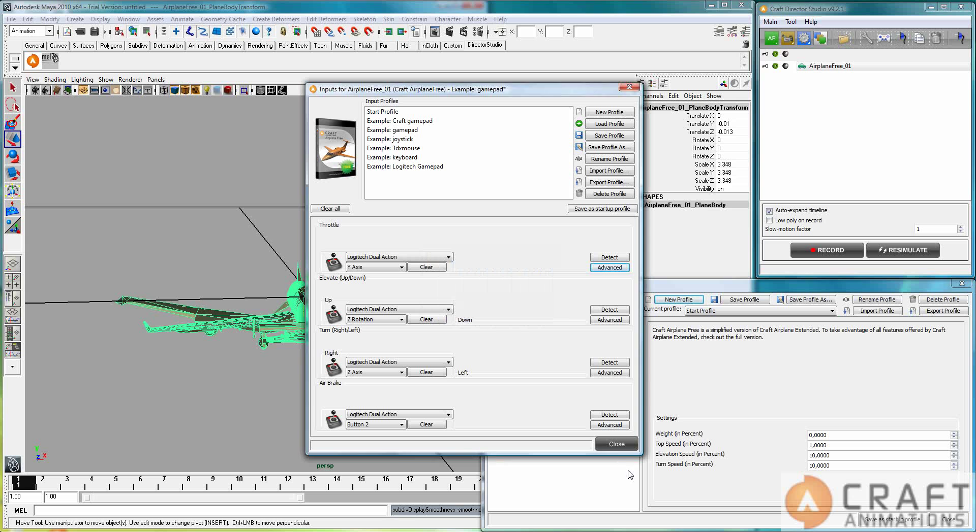
{"action": "left_click", "coordinate": [625, 449]}
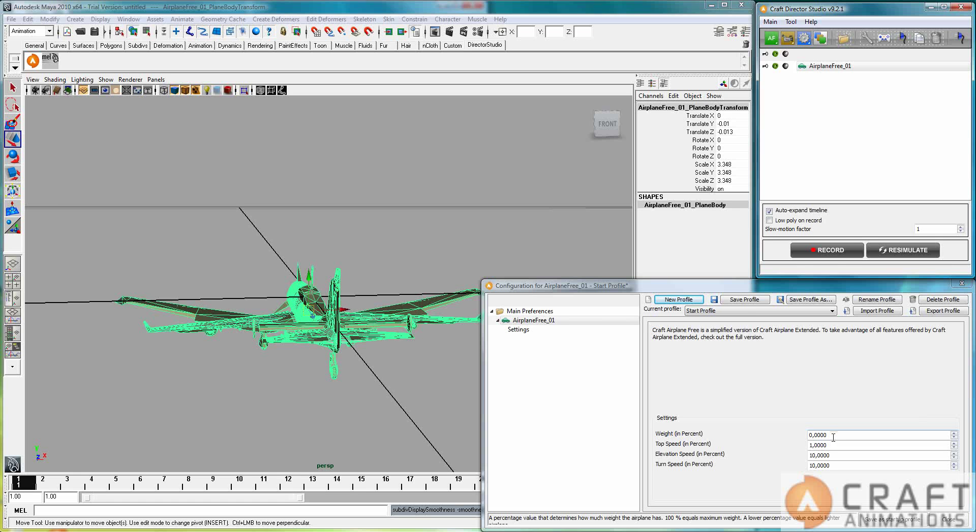
Step: Record a test flight with AirplaneFree_01 and hide the rig's default airplane meshes
{"action": "left_click", "coordinate": [845, 253]}
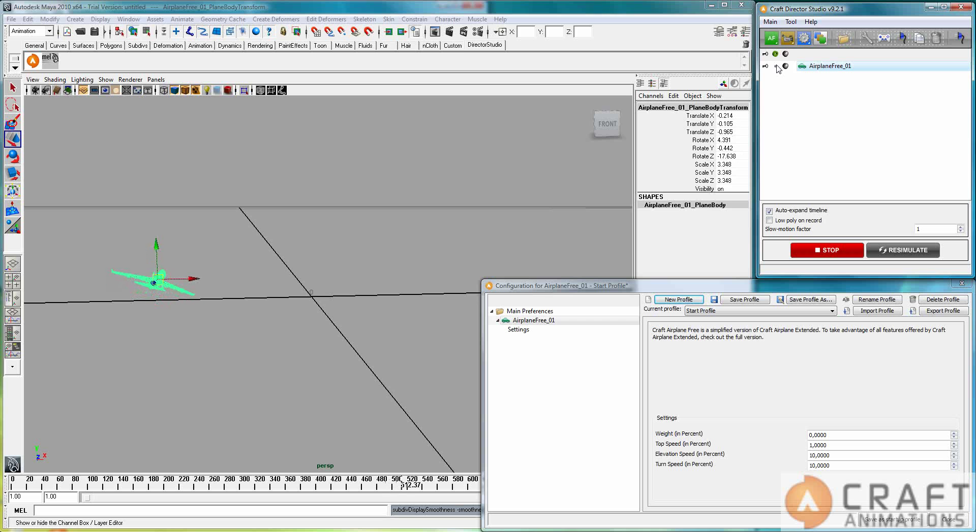
{"action": "left_click", "coordinate": [826, 249]}
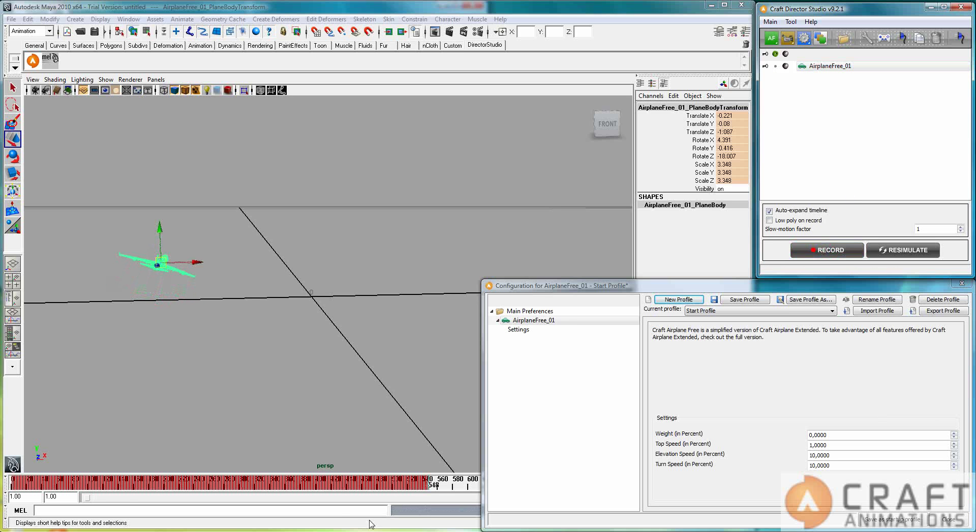
Step: Set the AirplaneFree_01 Top Speed to 3 percent and display the airliner shaded without the wireframe overlay
{"action": "left_click", "coordinate": [765, 447]}
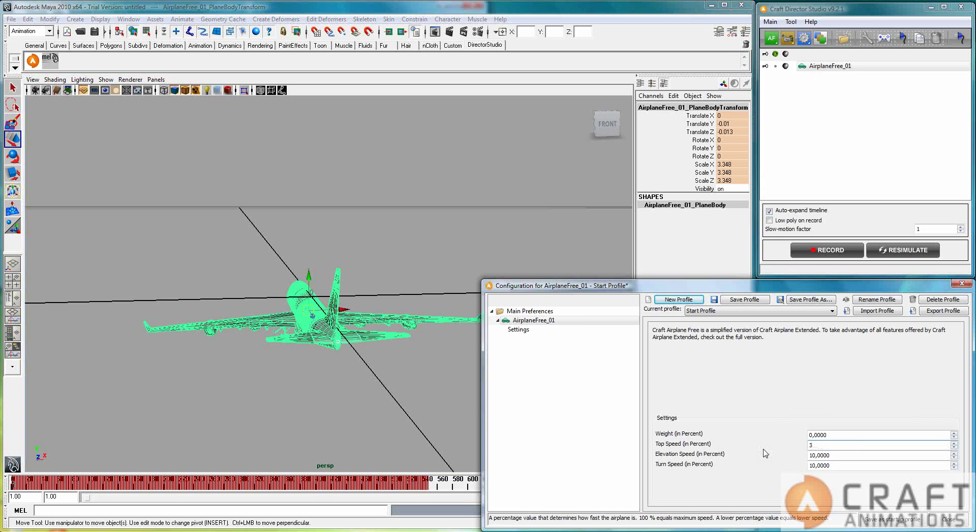
{"action": "left_click", "coordinate": [455, 272]}
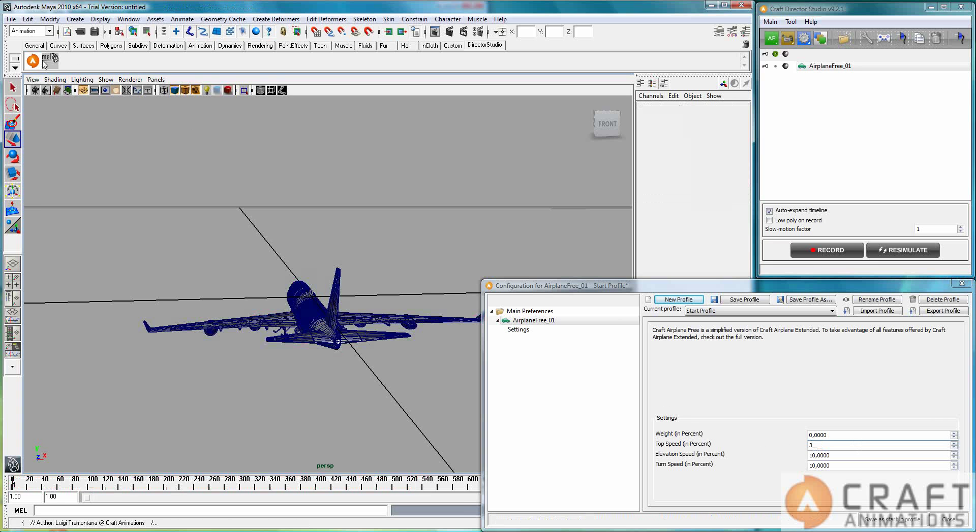
{"action": "left_click", "coordinate": [55, 79]}
{"action": "left_click", "coordinate": [82, 177]}
{"action": "type", "text": "3"}
Step: Record another test flight of the airliner at the 3 percent Top Speed
{"action": "left_click", "coordinate": [839, 253]}
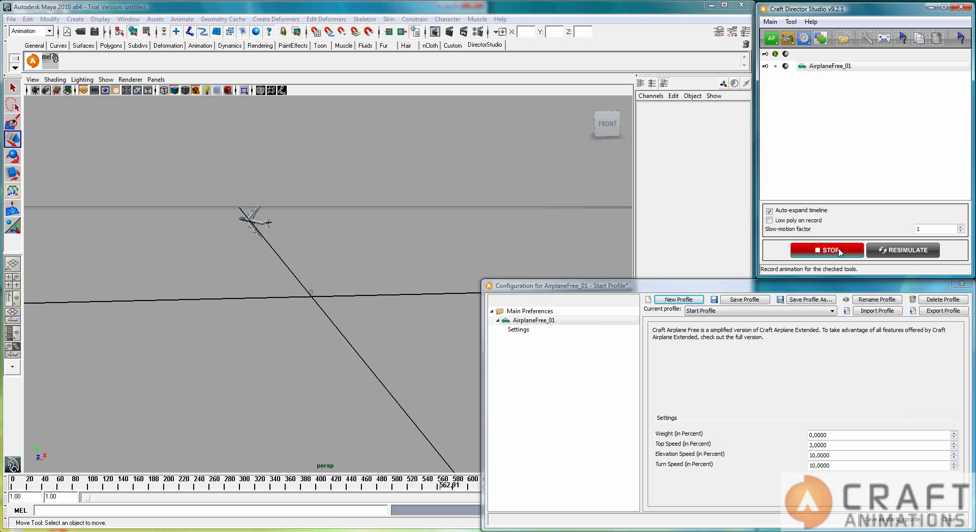
{"action": "left_click", "coordinate": [839, 252]}
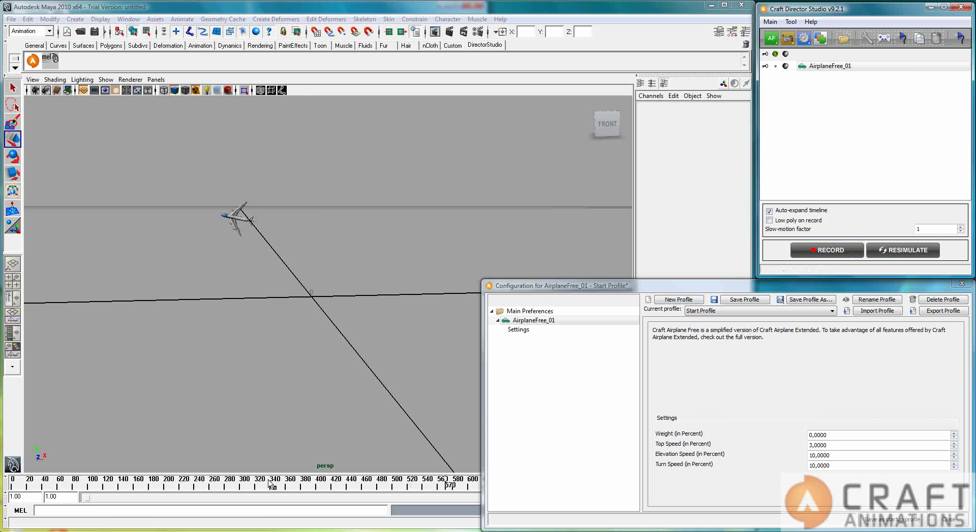
Step: Set the AirplaneFree_01 Weight to 3 percent and record a test flight with it
{"action": "left_click", "coordinate": [879, 437]}
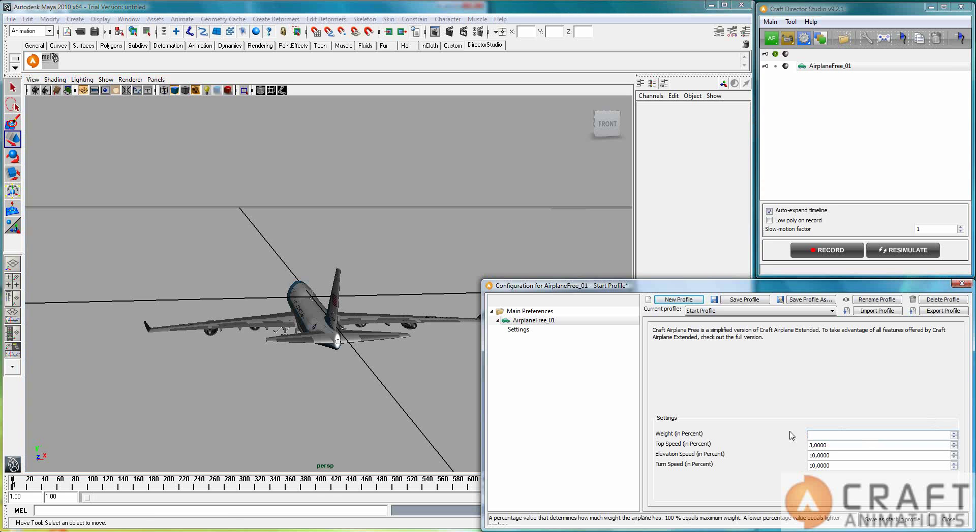
{"action": "type", "text": "3"}
{"action": "left_click", "coordinate": [889, 445]}
{"action": "left_click", "coordinate": [835, 251]}
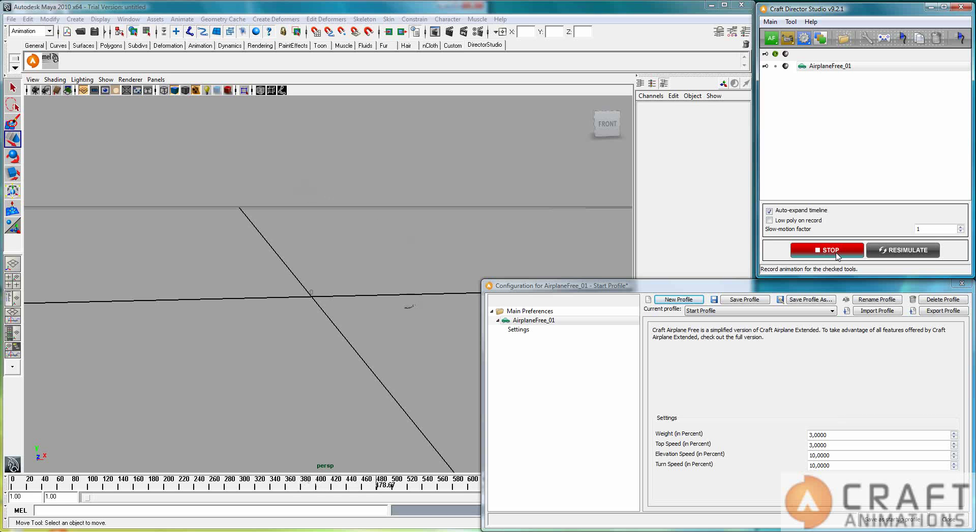
{"action": "left_click", "coordinate": [835, 253]}
Step: From the first frame, look through the AirplaneFree_01_FollowCamTransform camera and start recording a new flight
{"action": "left_click_drag", "start_coordinate": [399, 486], "coordinate": [13, 488]}
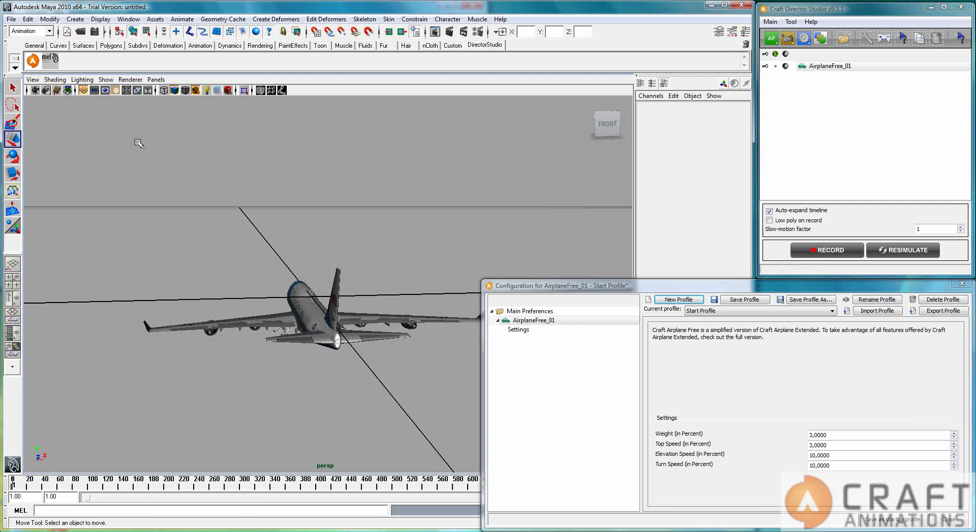
{"action": "left_click", "coordinate": [156, 80]}
{"action": "mouse_move", "coordinate": [201, 92]}
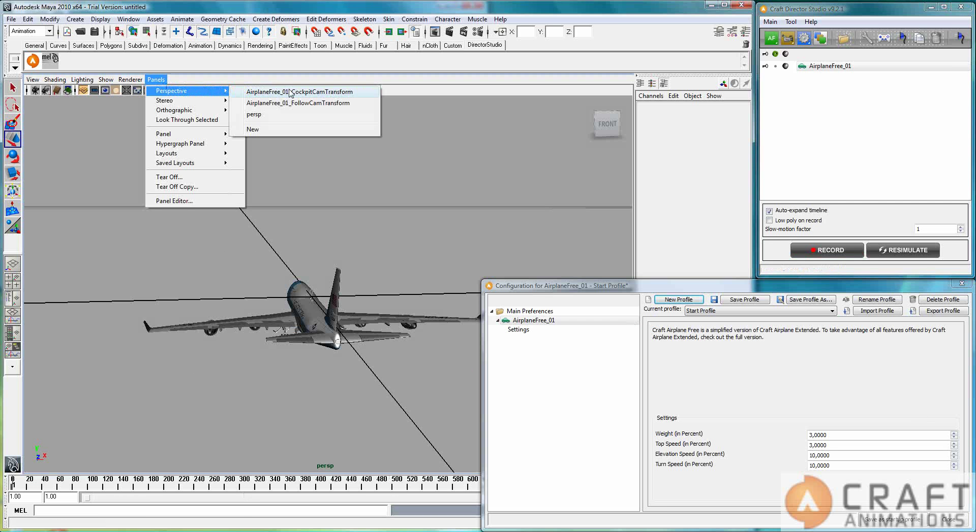
{"action": "left_click", "coordinate": [298, 104]}
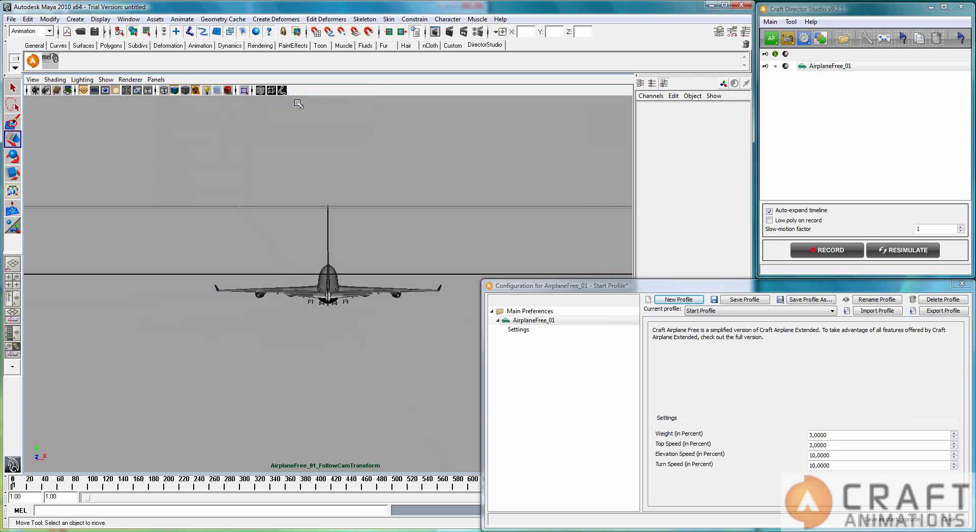
{"action": "left_click", "coordinate": [840, 250]}
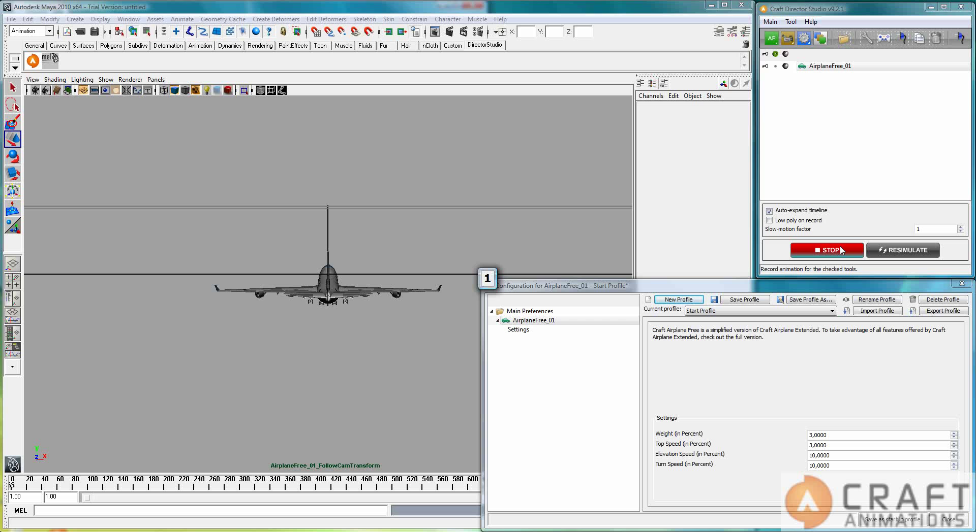